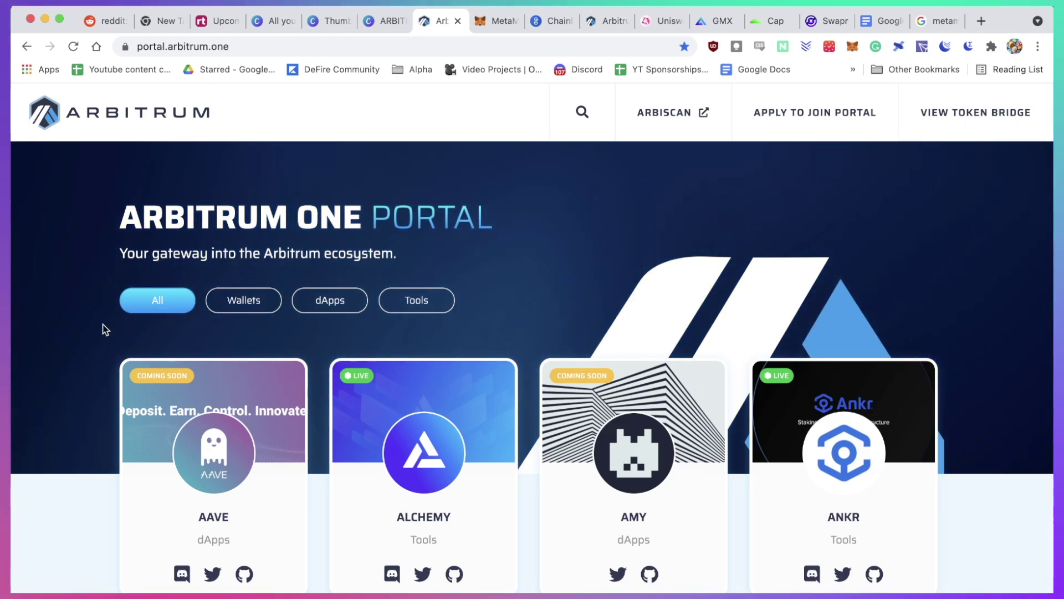
pyautogui.scroll(-1, 103, 329)
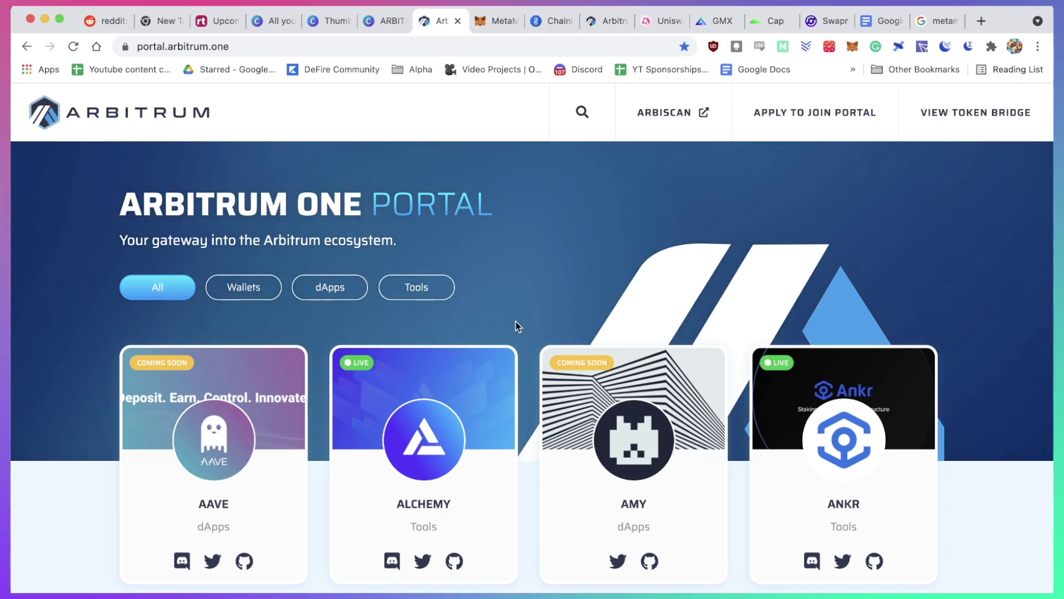
pyautogui.scroll(-3, 515, 322)
pyautogui.scroll(-2, 991, 446)
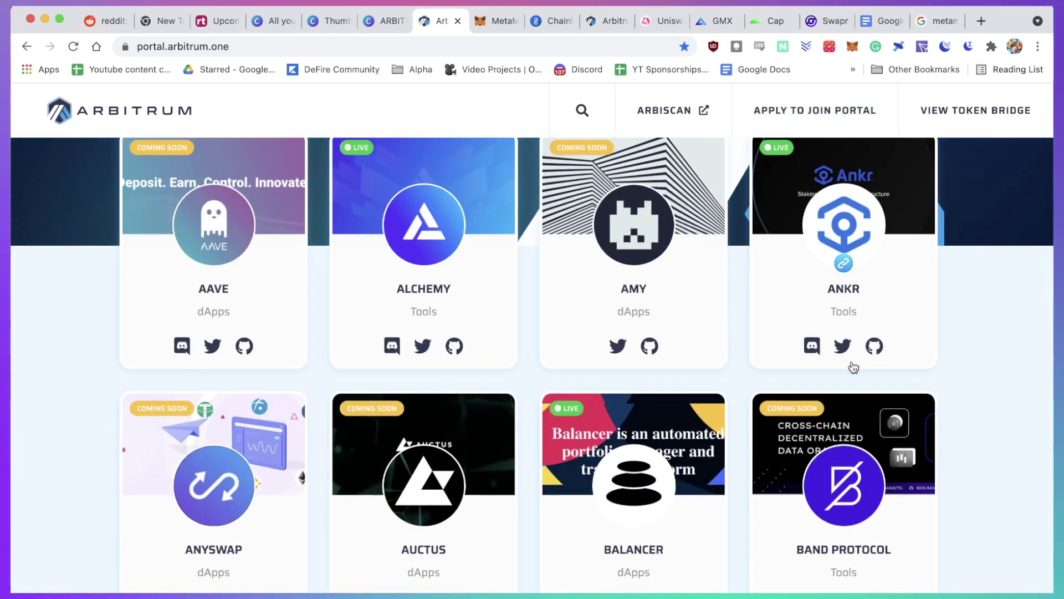
pyautogui.scroll(-3, 968, 381)
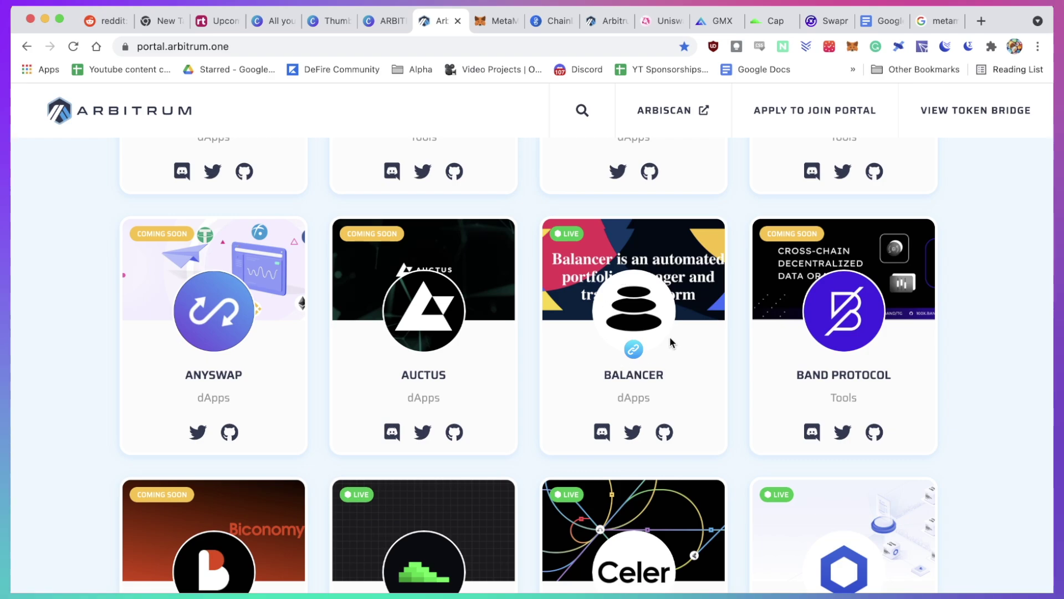
pyautogui.scroll(-9, 667, 335)
pyautogui.scroll(4, 714, 334)
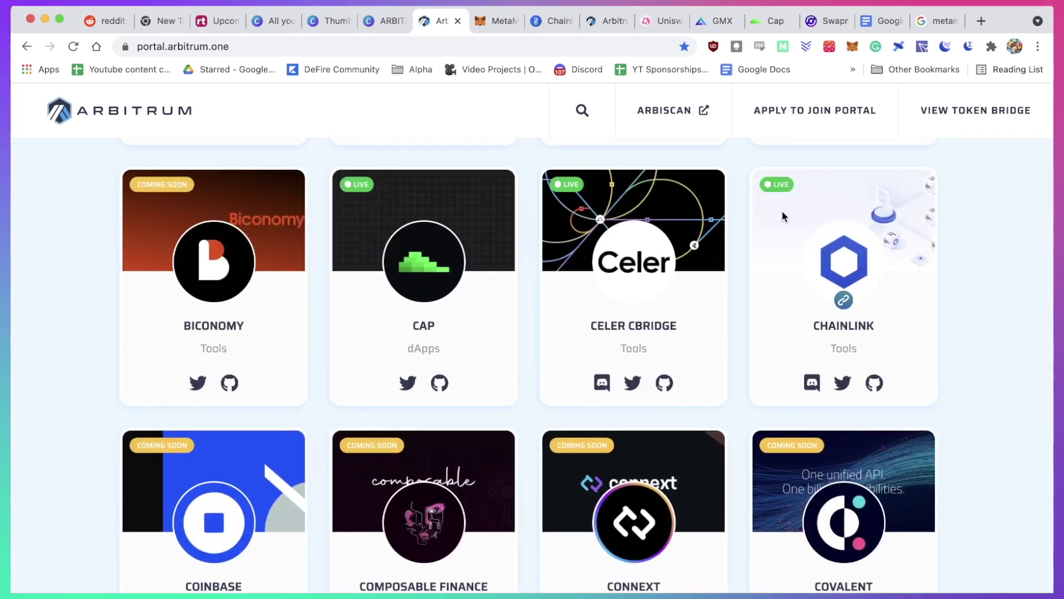
pyautogui.scroll(-12, 119, 272)
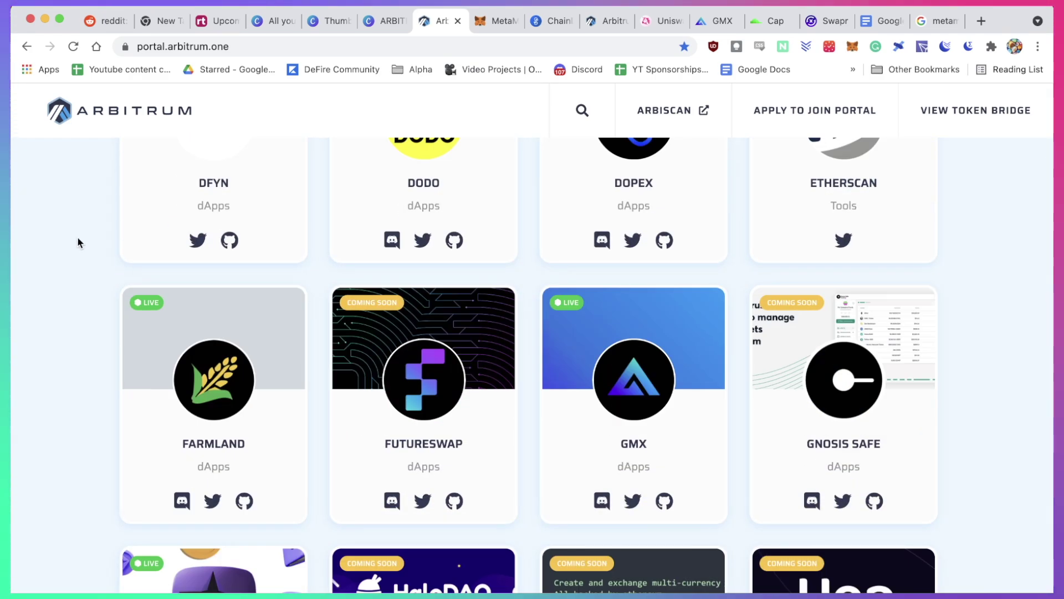
pyautogui.scroll(-14, 78, 236)
pyautogui.scroll(-4, 77, 238)
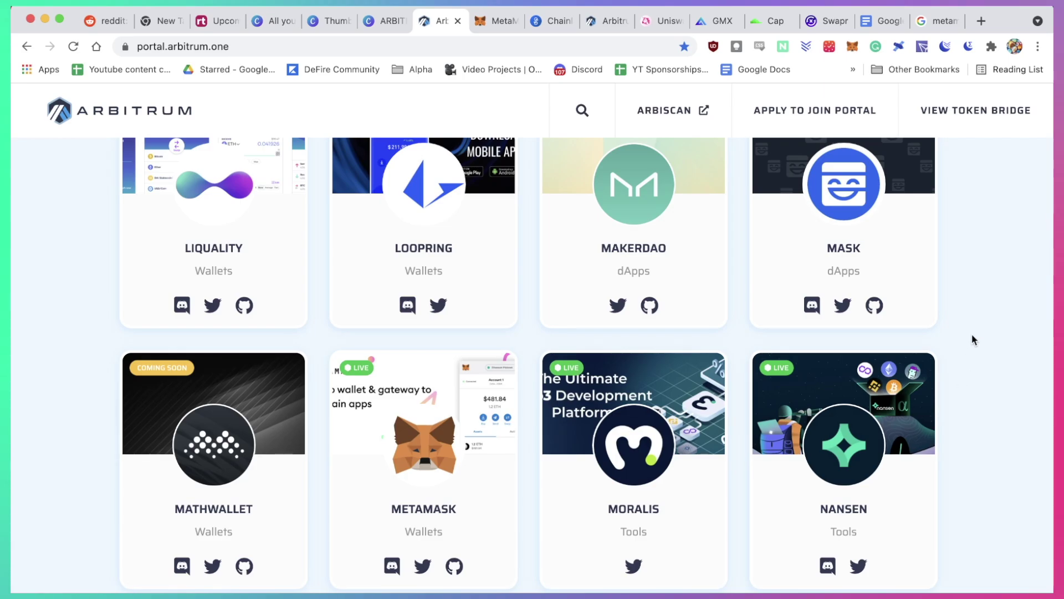
pyautogui.scroll(-1, 972, 335)
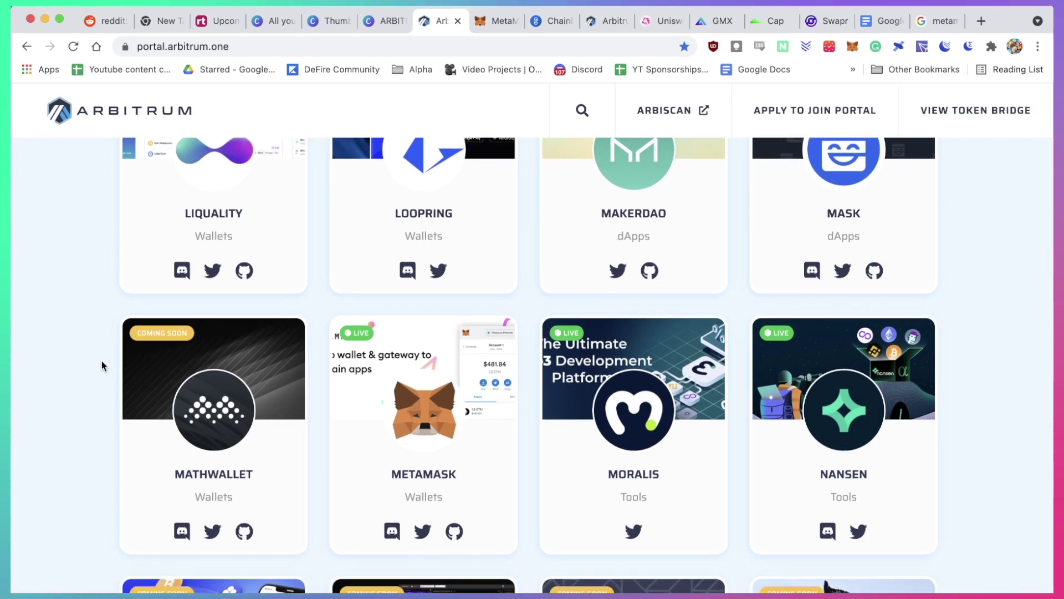
pyautogui.scroll(-12, 996, 246)
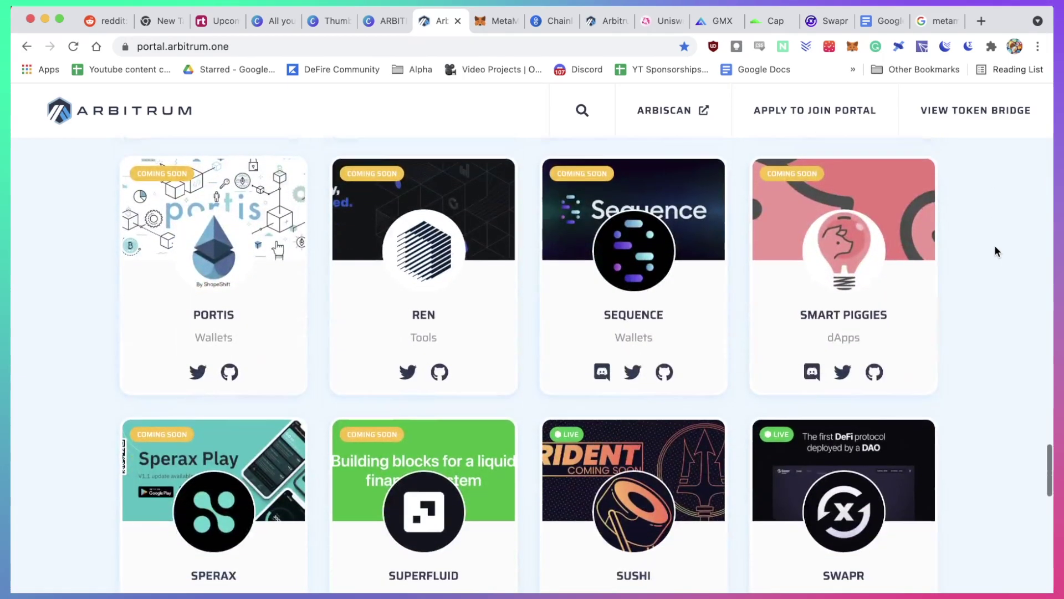
pyautogui.scroll(11, 995, 246)
pyautogui.scroll(15, 996, 246)
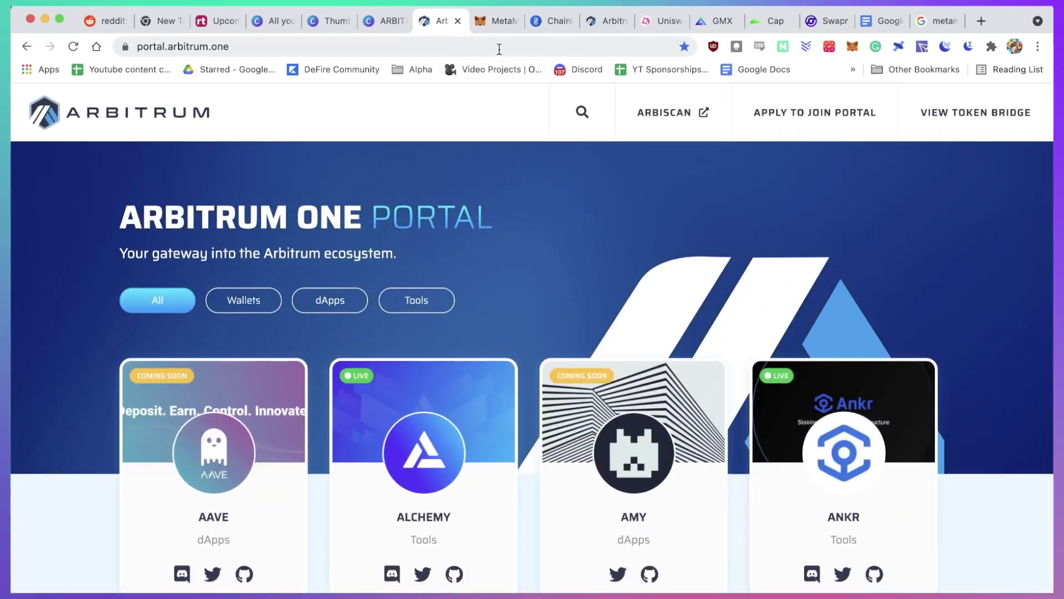
# Step: Copy the Account 1 wallet address from MetaMask to the clipboard
pyautogui.click(496, 23)
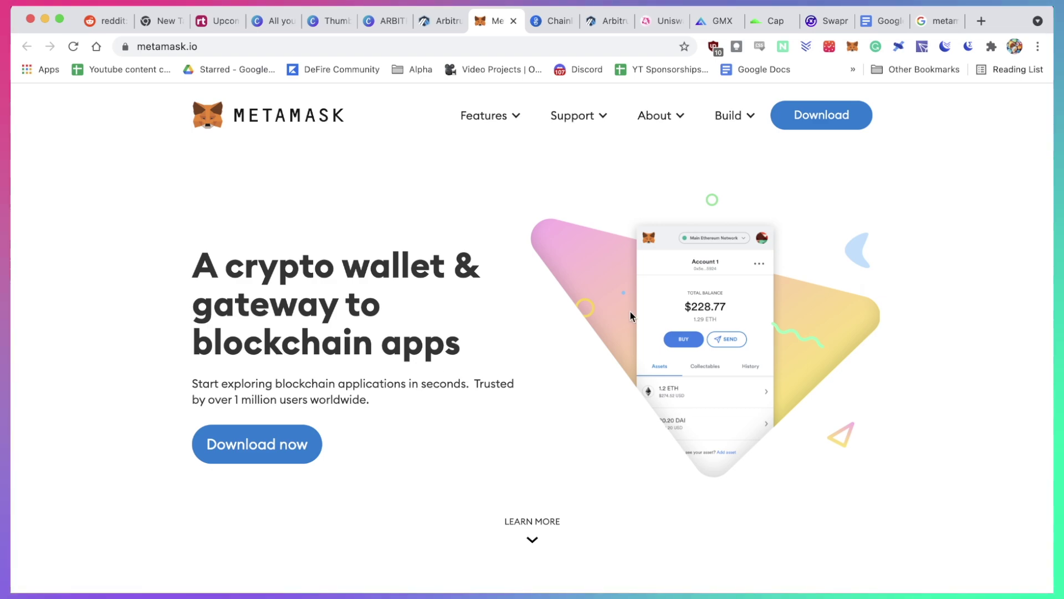
pyautogui.click(853, 46)
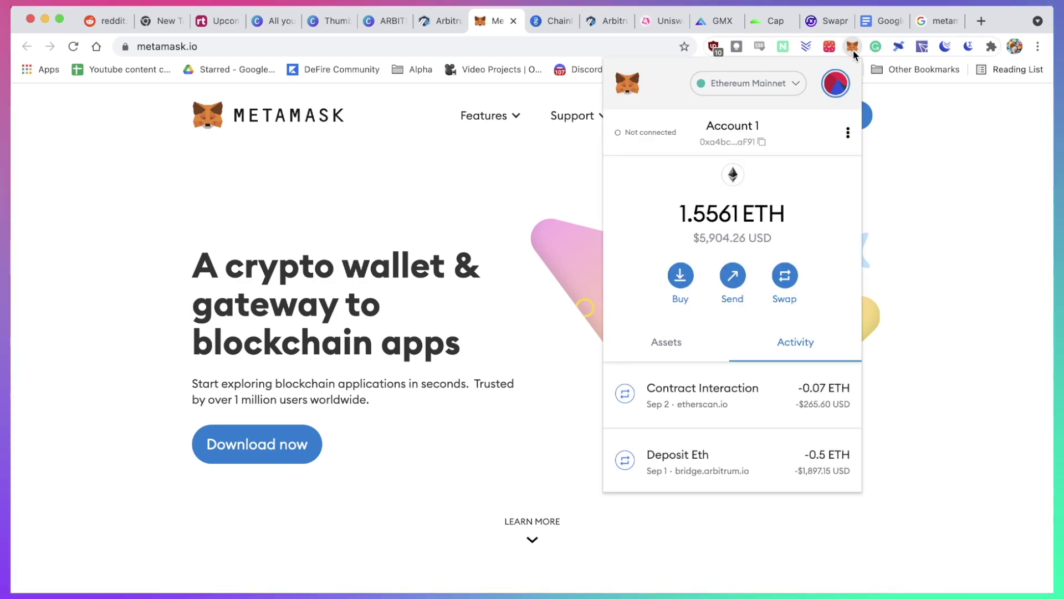
pyautogui.click(727, 143)
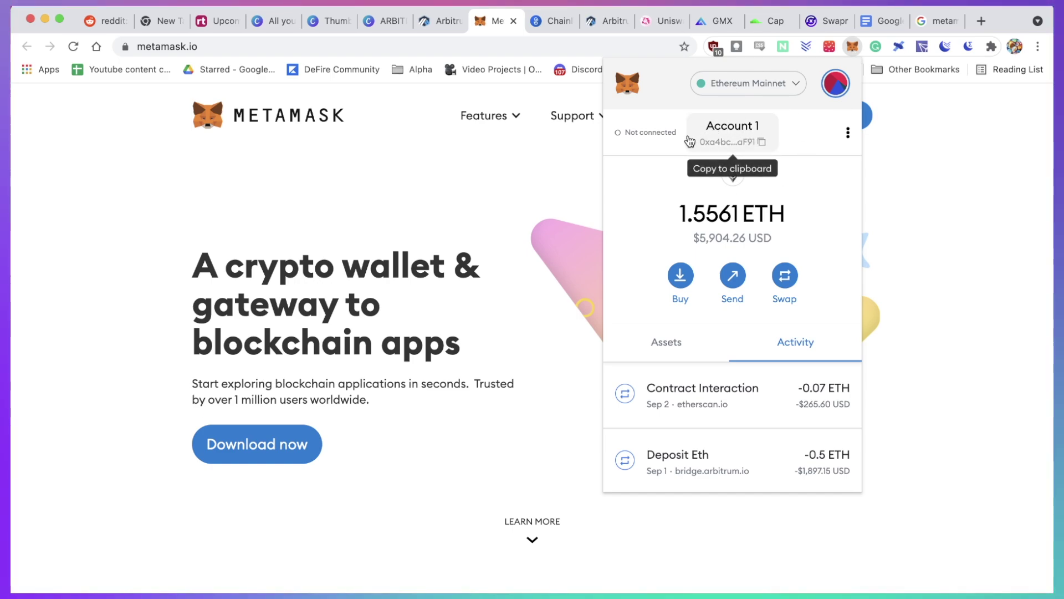
pyautogui.click(715, 144)
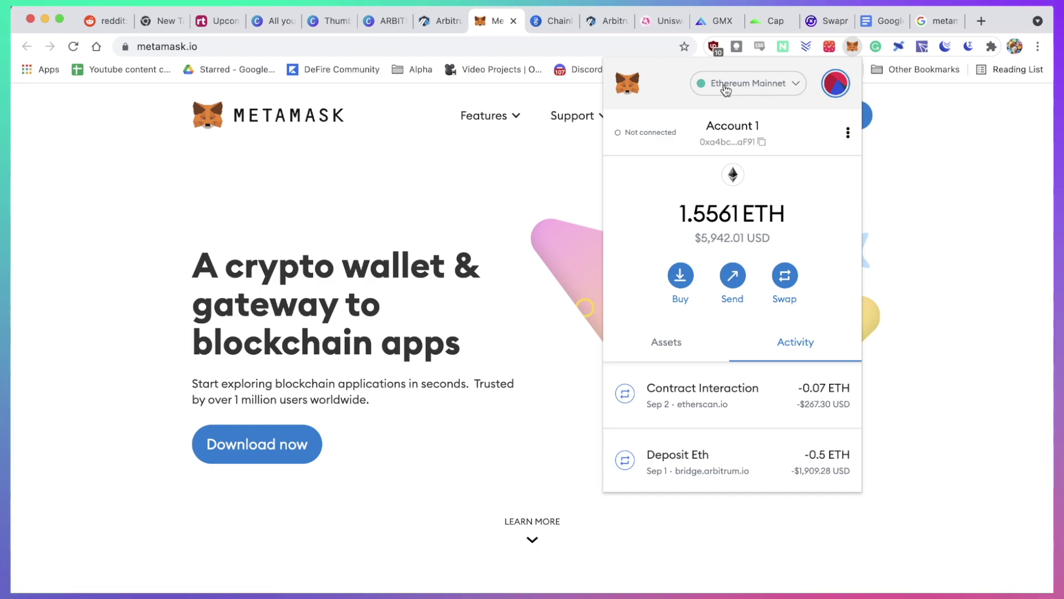
# Step: Check MetaMask's network list, which already includes Arbitrum One, then go to Chainlist
pyautogui.click(782, 89)
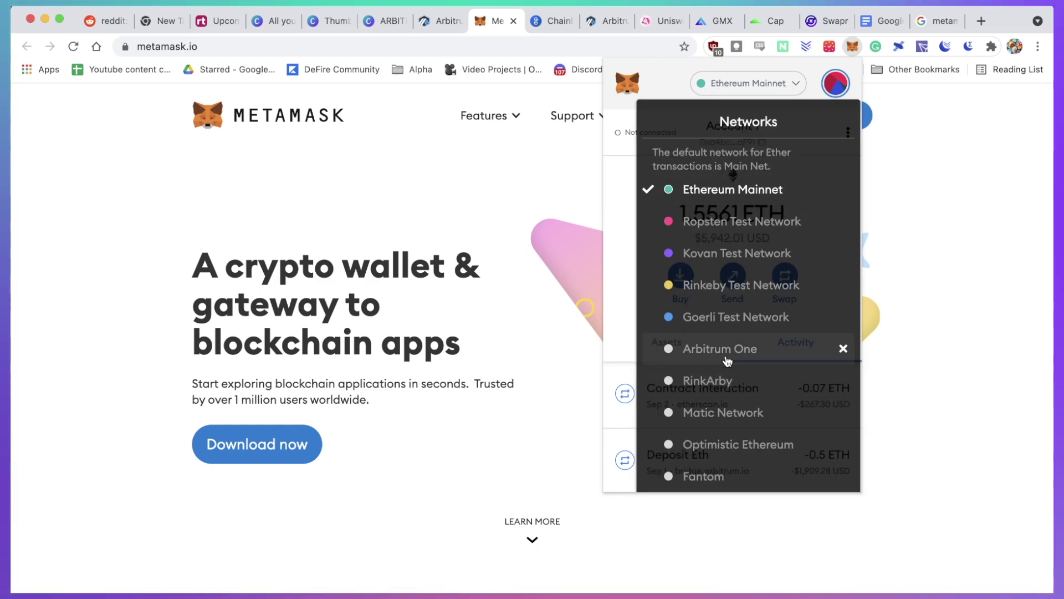
pyautogui.click(568, 342)
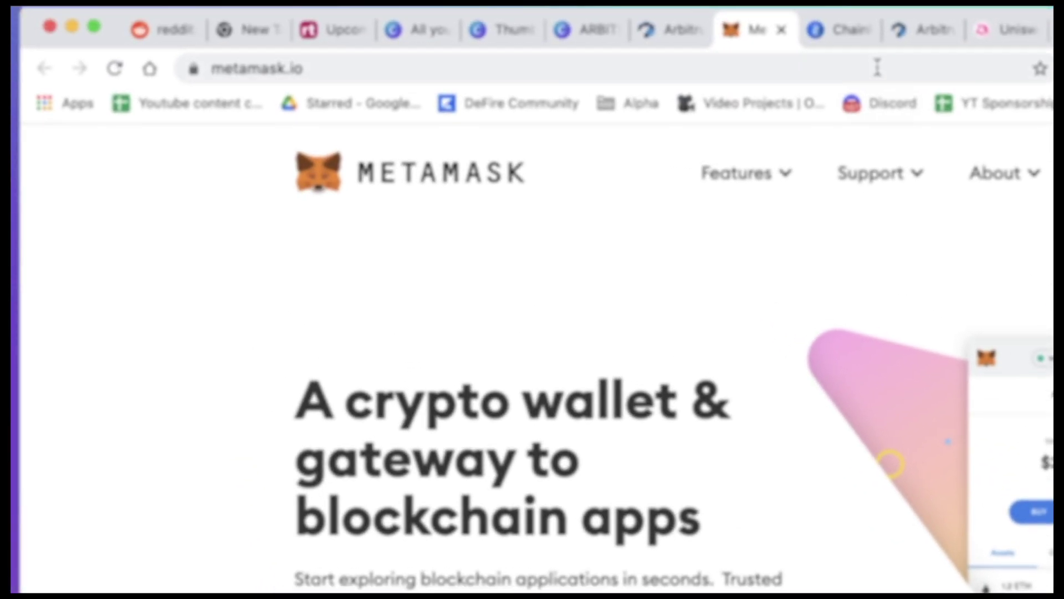
pyautogui.click(850, 29)
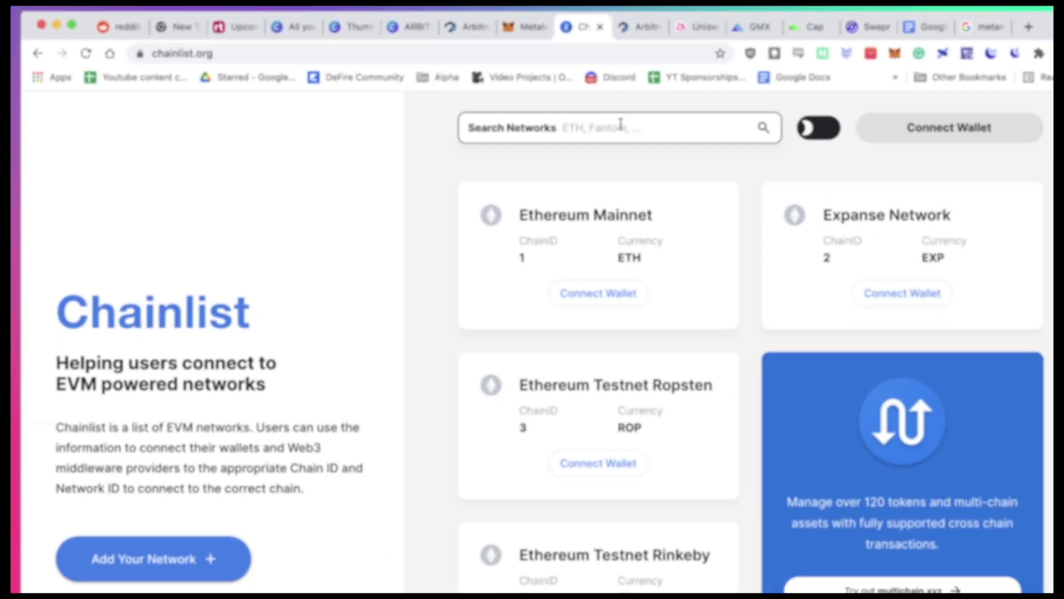
# Step: Search Chainlist for 'arbi', connect the wallet and add Arbitrum One to MetaMask
pyautogui.click(917, 180)
pyautogui.write('arbi')
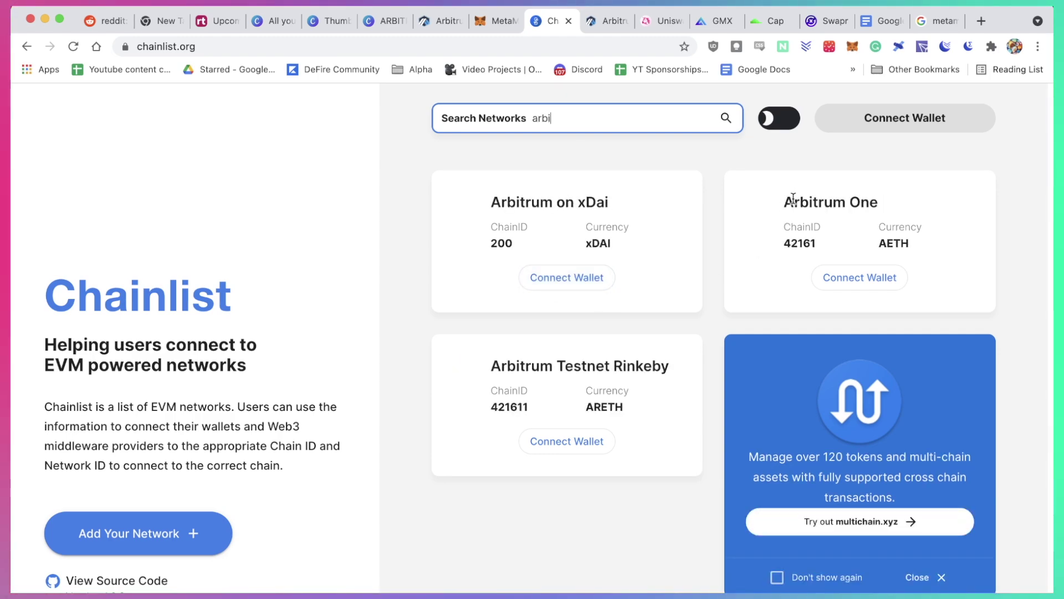
pyautogui.click(857, 281)
pyautogui.click(856, 279)
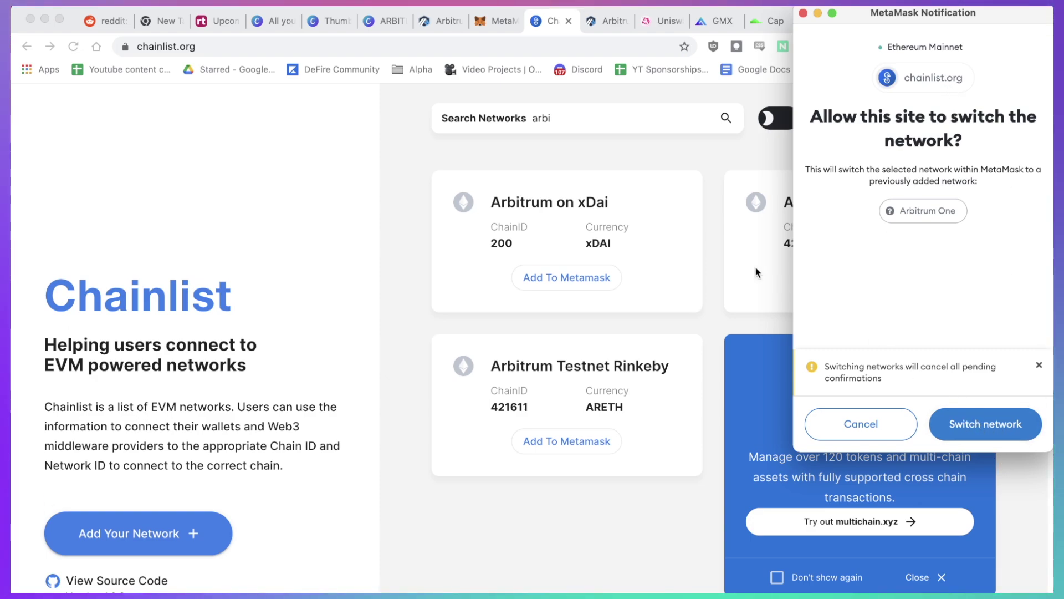
# Step: Decline the MetaMask switch to Arbitrum One and bring up the Arbitrum Token Bridge
pyautogui.click(718, 243)
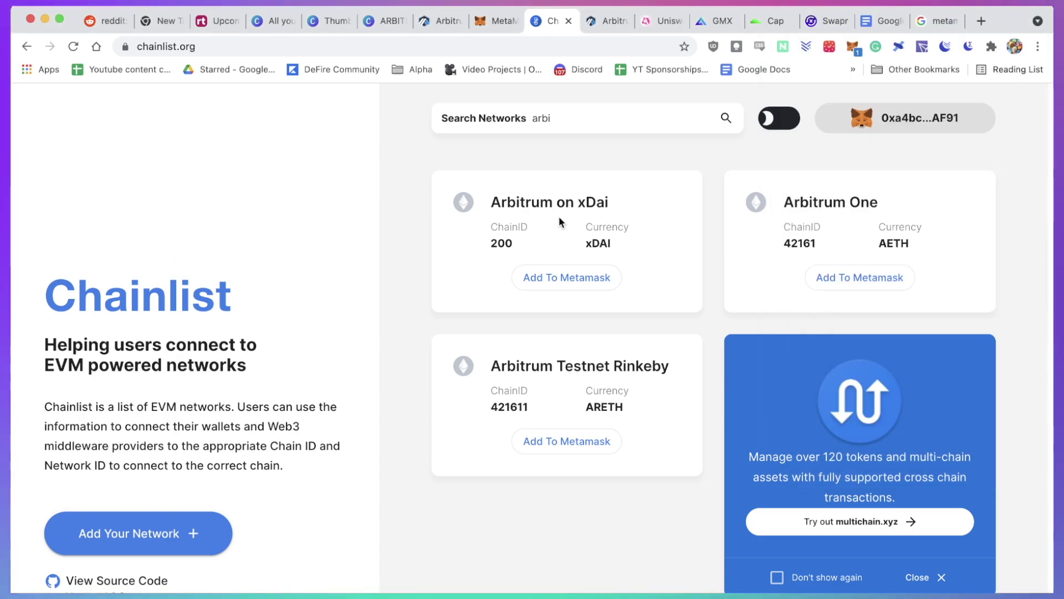
pyautogui.click(853, 46)
pyautogui.click(660, 464)
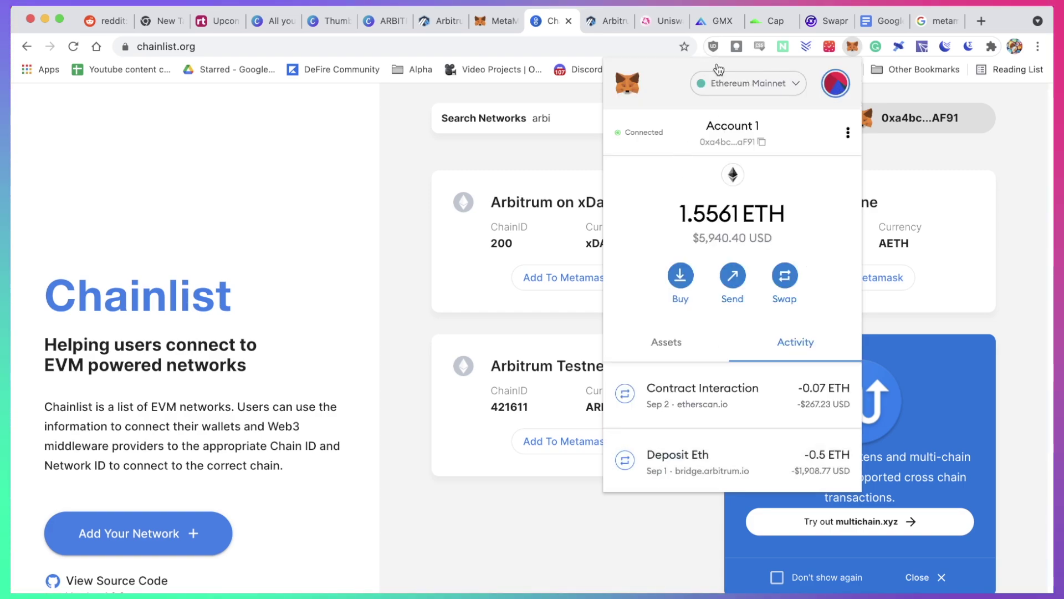
pyautogui.click(611, 21)
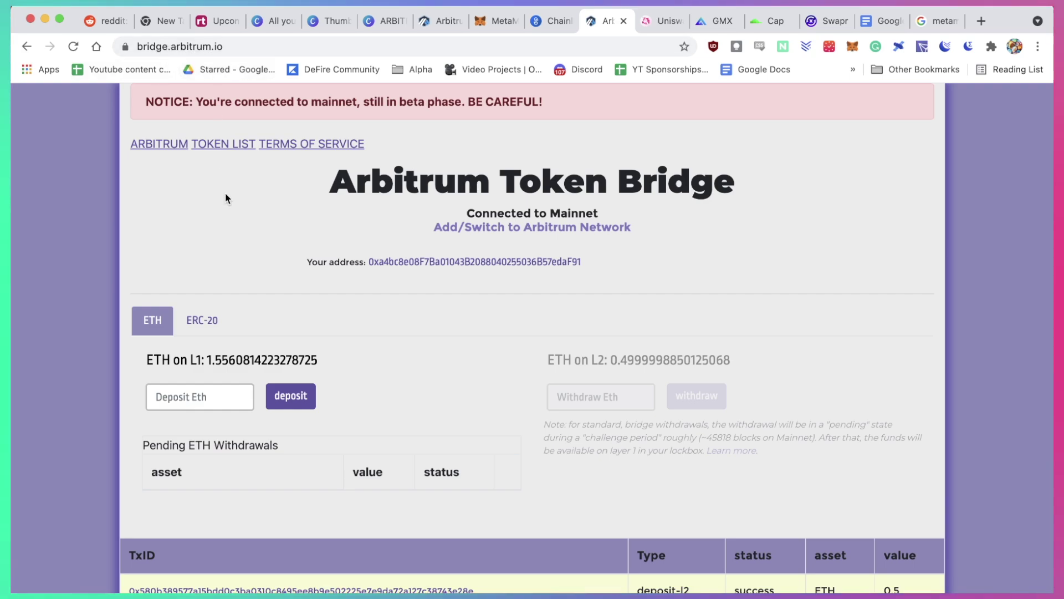
# Step: Start an ETH deposit amount of 0 on the bridge and decline the network switch request
pyautogui.click(854, 50)
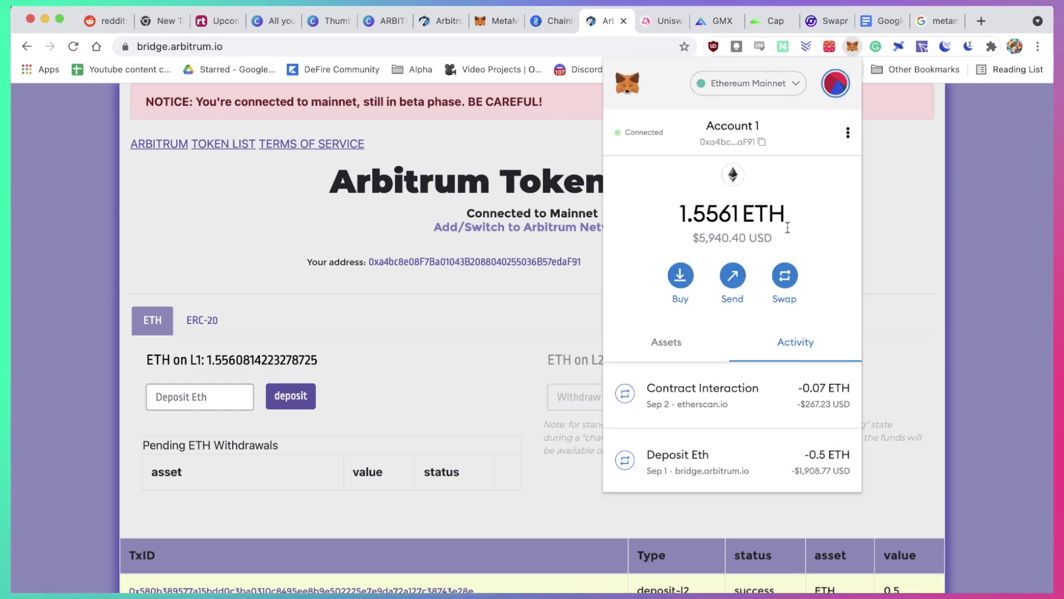
pyautogui.click(230, 398)
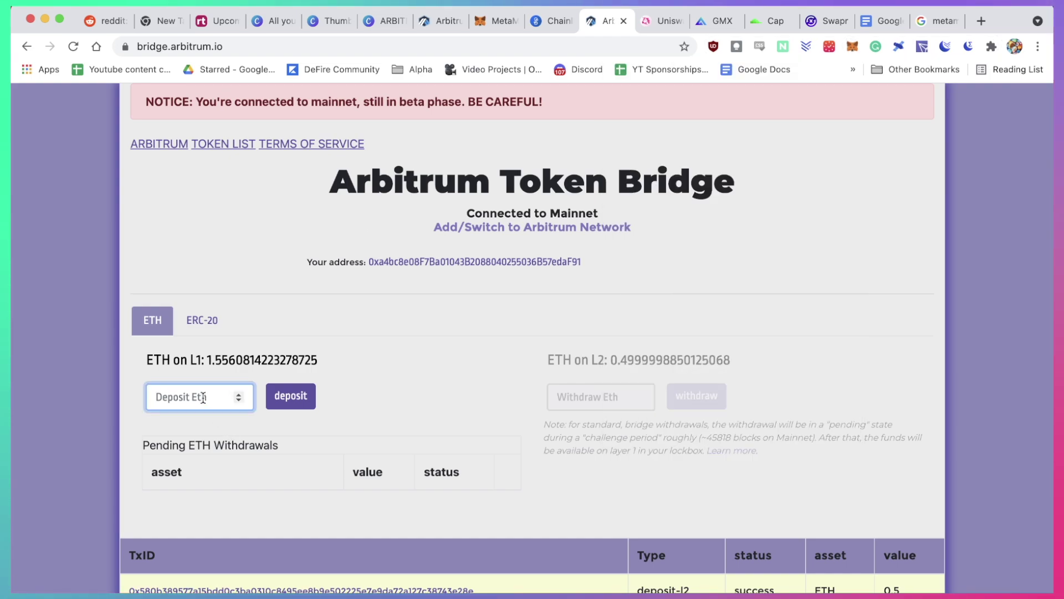
pyautogui.write('0.5')
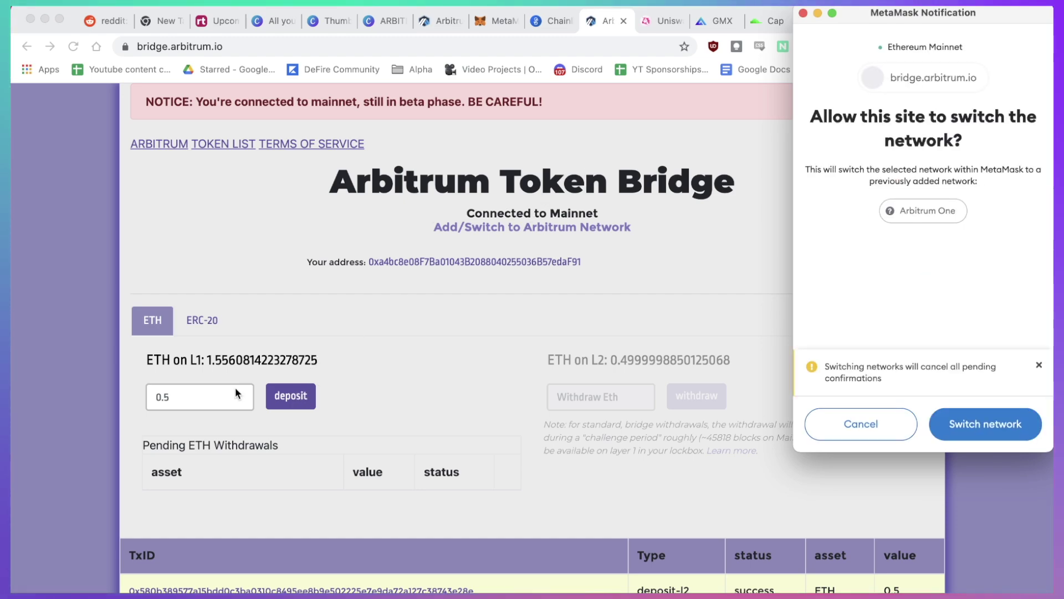
pyautogui.click(861, 423)
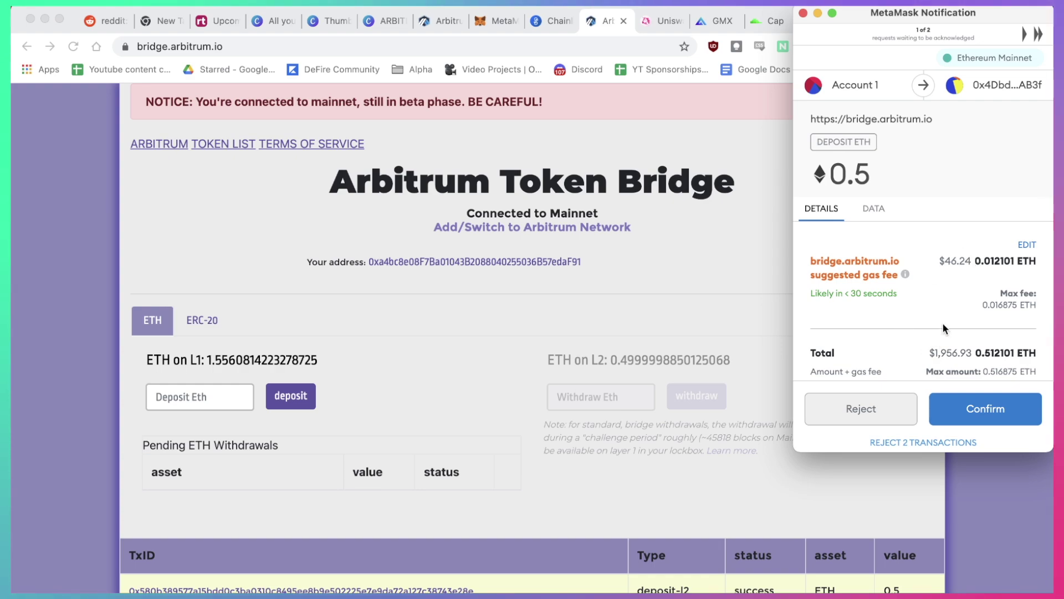
# Step: Reject both pending 0.5 ETH deposit requests and dismiss the disabled-actions notice
pyautogui.click(881, 410)
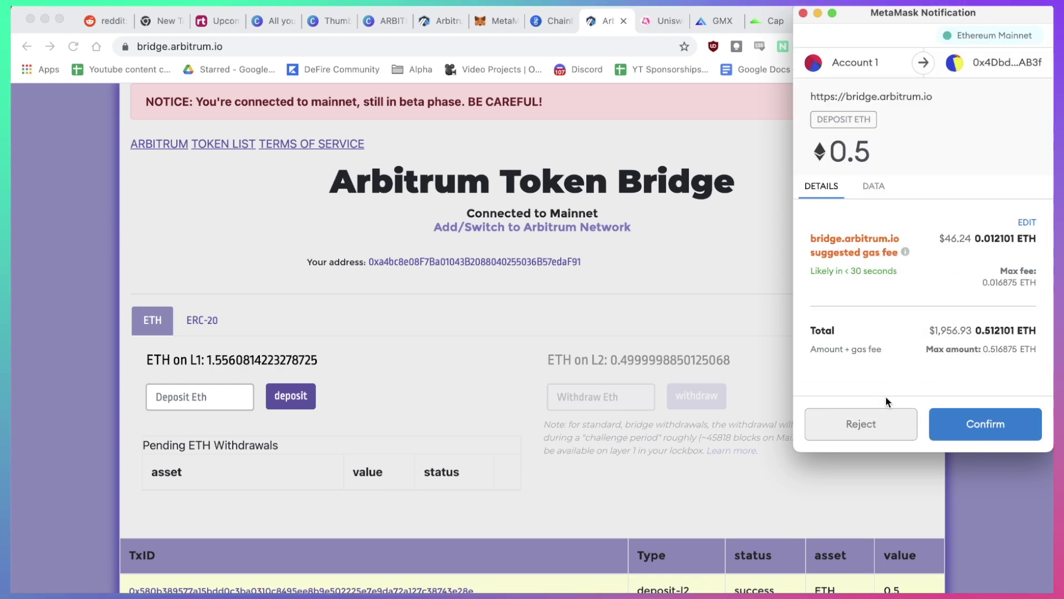
pyautogui.click(870, 424)
pyautogui.click(831, 202)
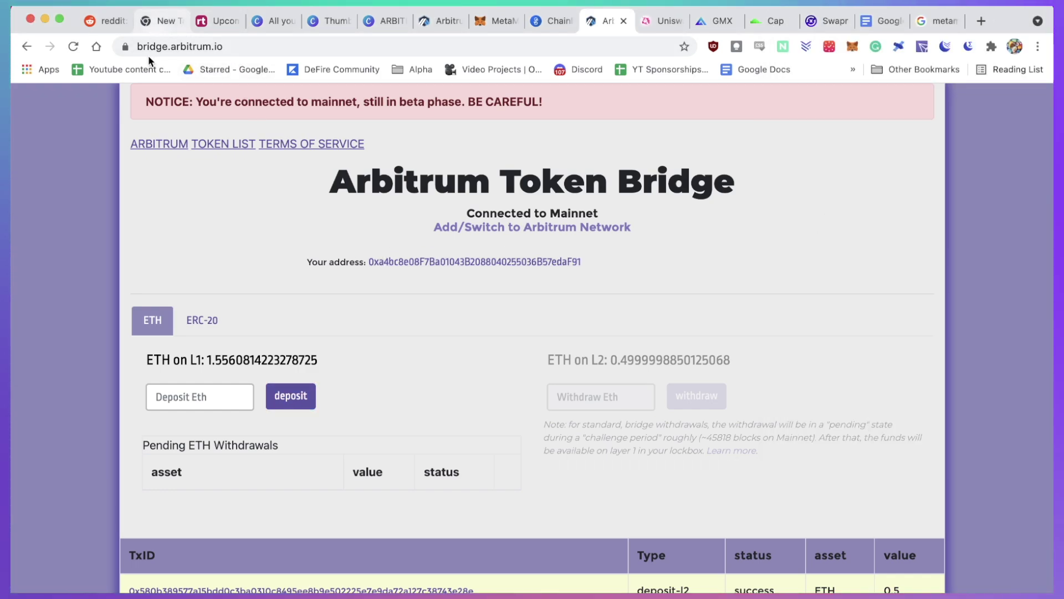
pyautogui.scroll(-1, 71, 204)
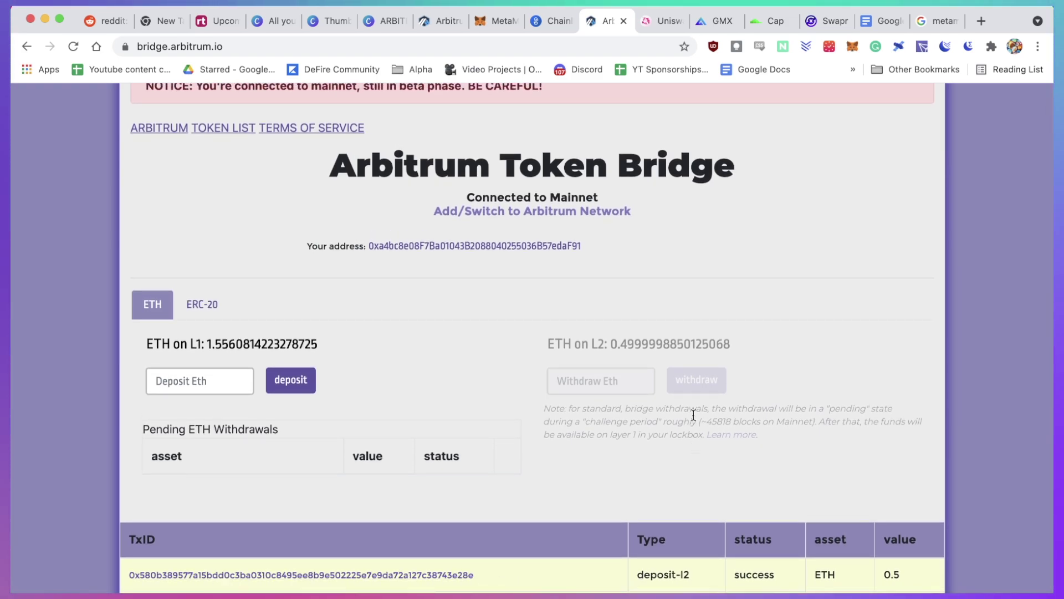
pyautogui.moveTo(693, 389)
pyautogui.scroll(1, 694, 390)
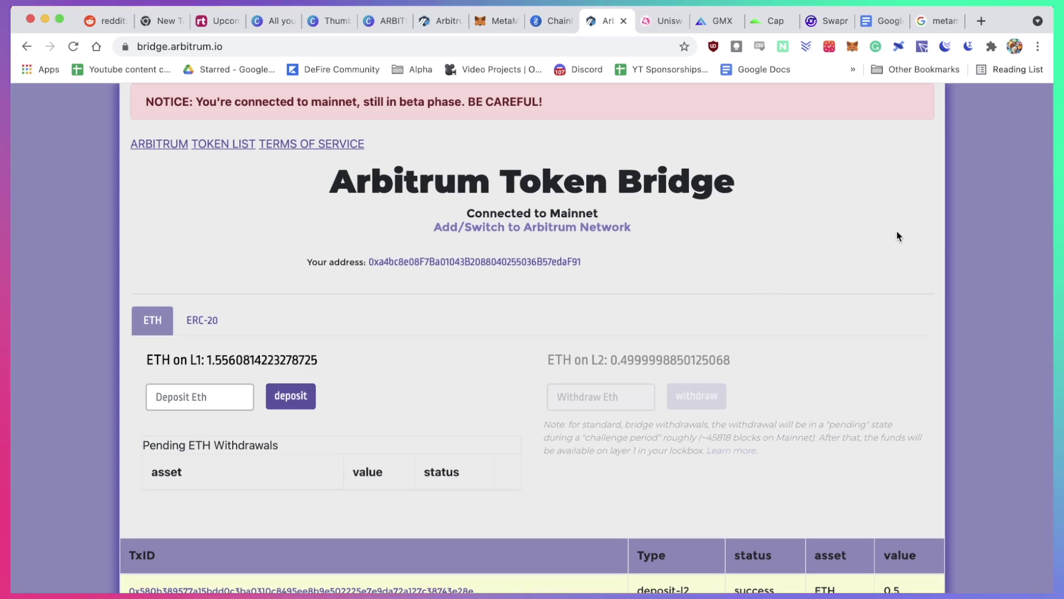
# Step: Launch the Uniswap swap app and switch MetaMask to the Arbitrum One network
pyautogui.click(653, 21)
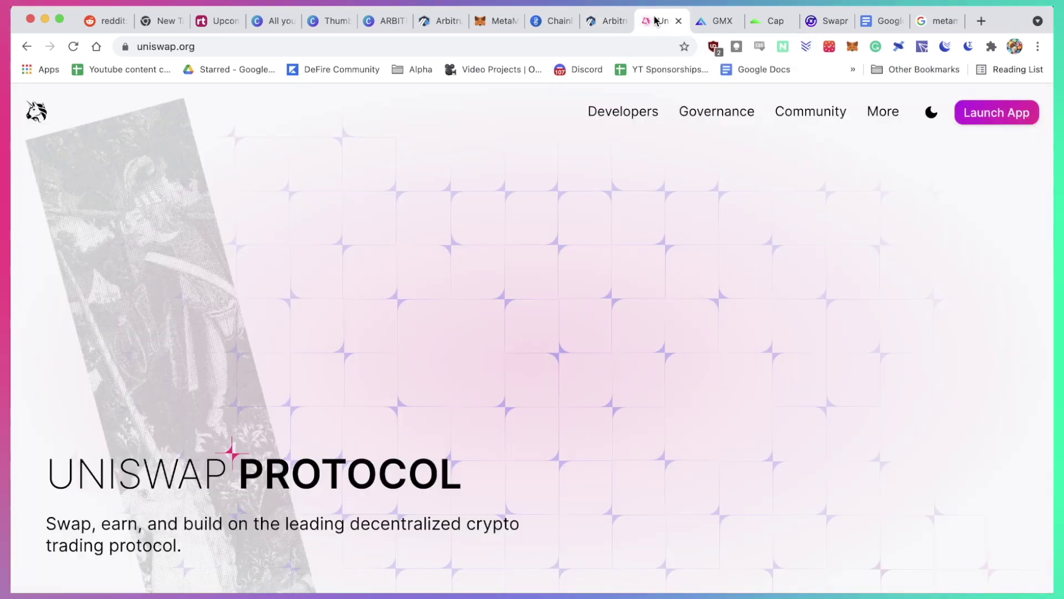
pyautogui.click(996, 114)
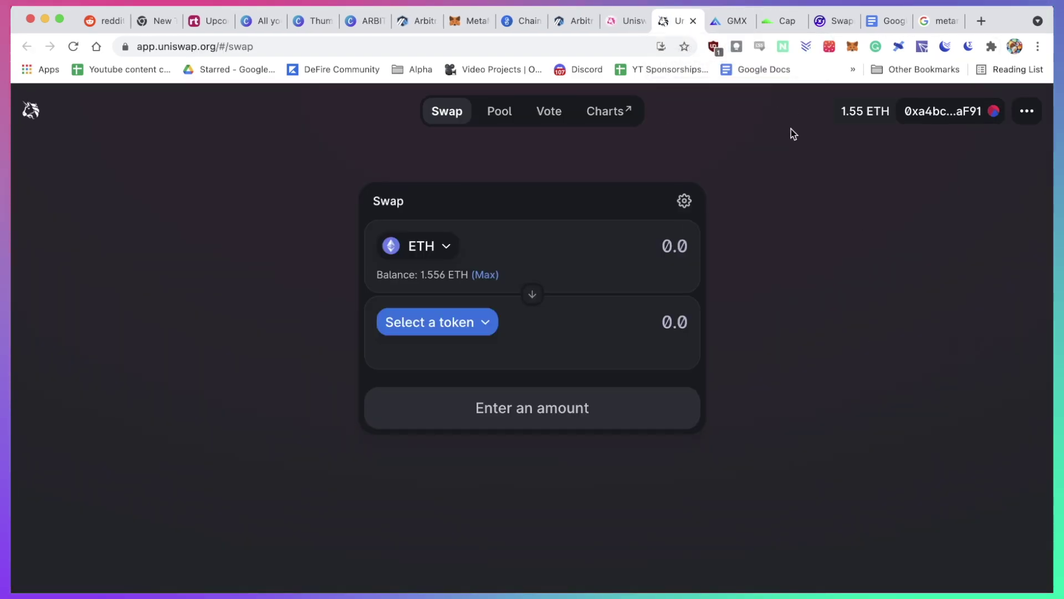
pyautogui.click(852, 46)
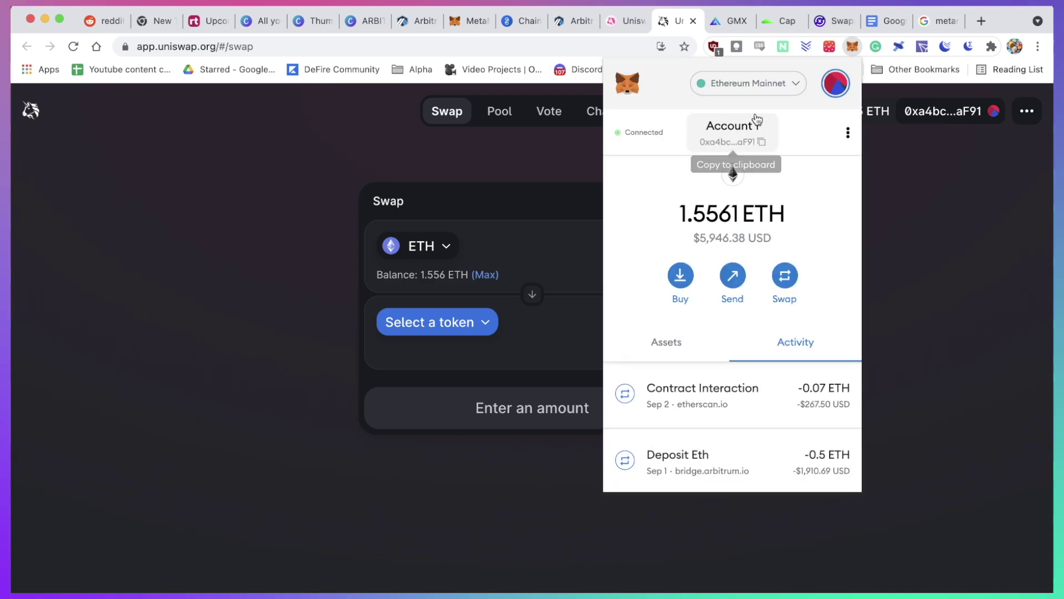
pyautogui.click(789, 85)
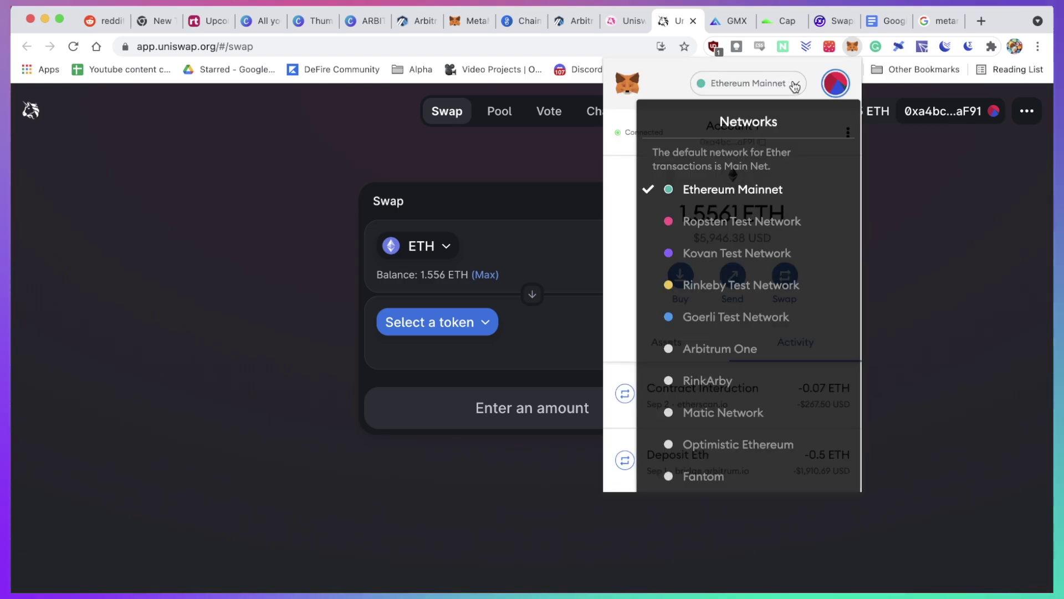
pyautogui.click(713, 355)
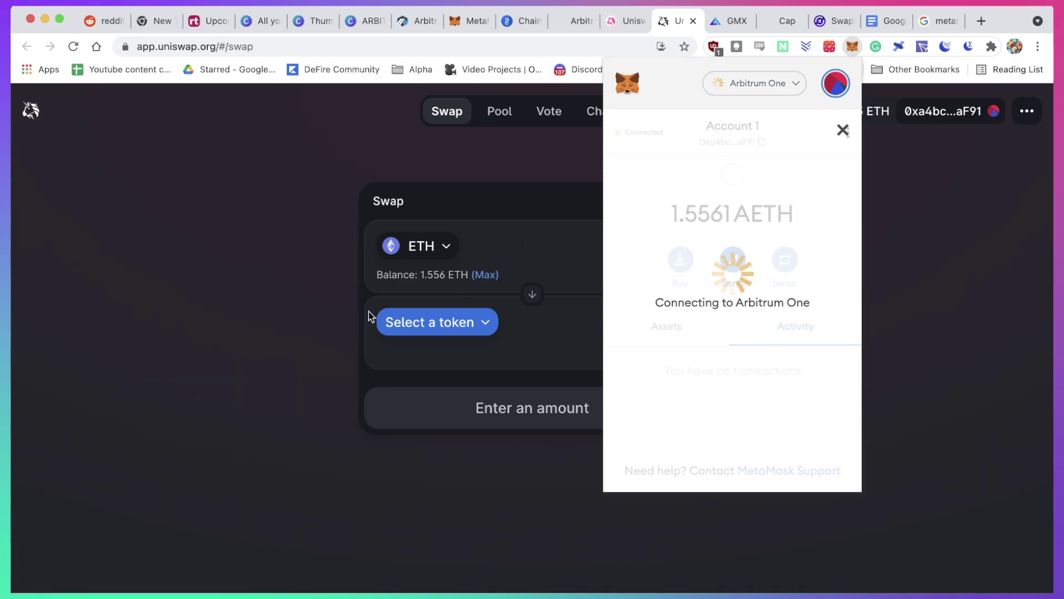
pyautogui.click(198, 216)
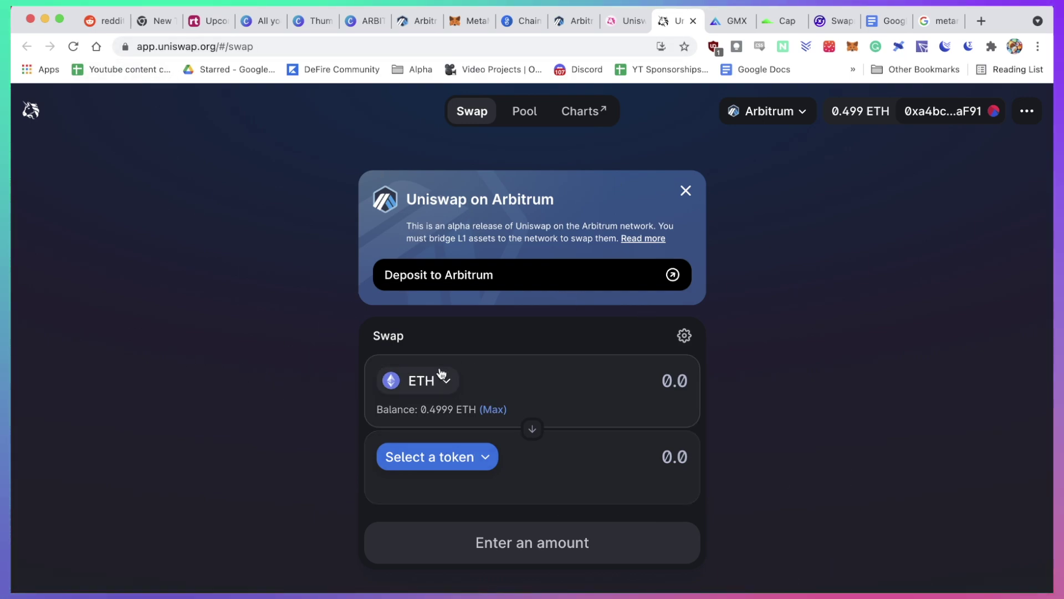
# Step: Search 'usdc' in the token list and pick USDC as the token to receive
pyautogui.click(478, 465)
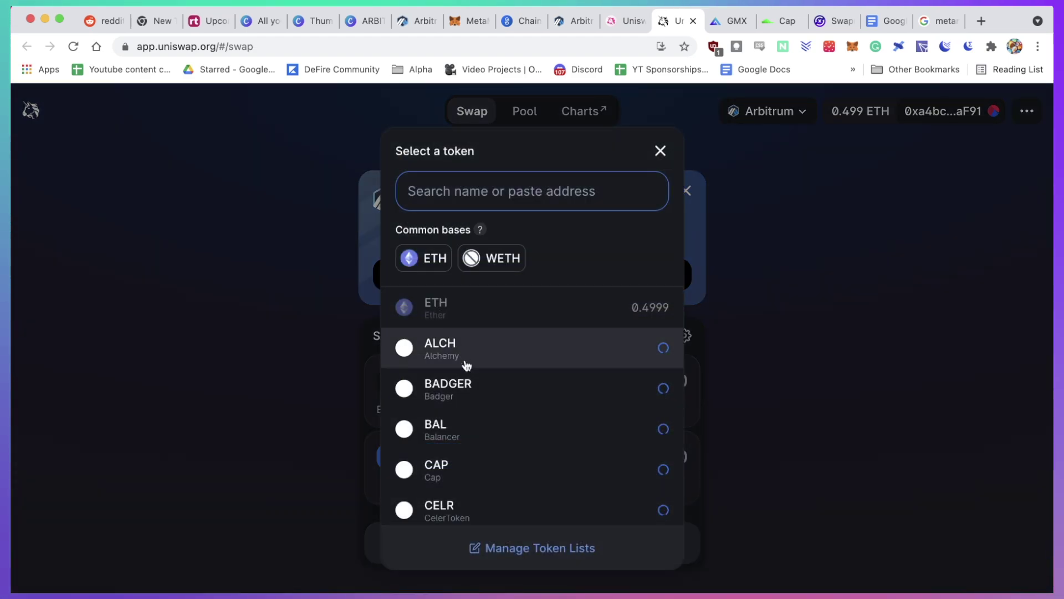
pyautogui.scroll(-5, 490, 482)
pyautogui.scroll(5, 586, 333)
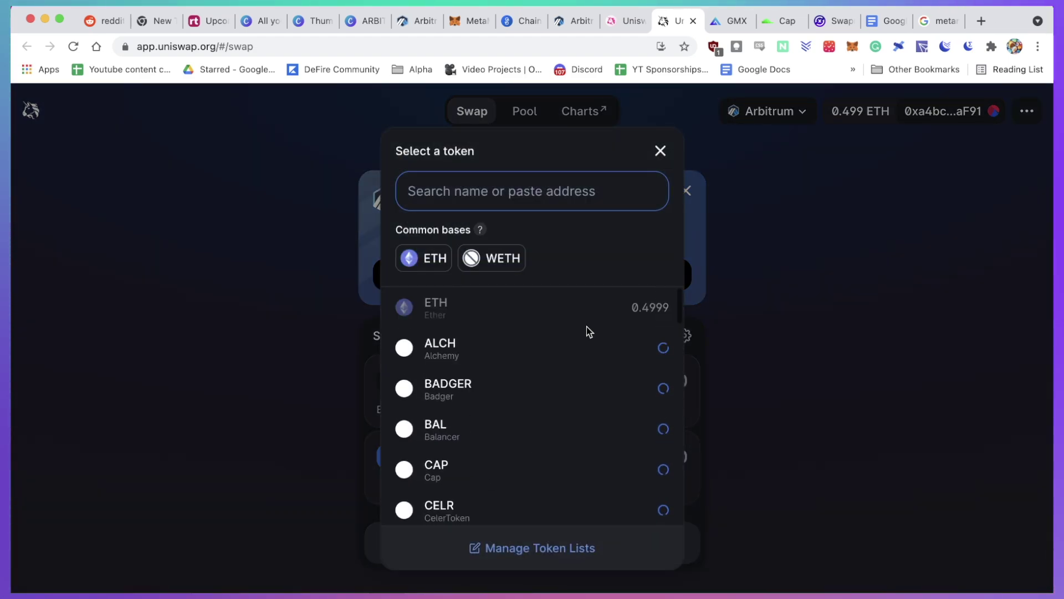
pyautogui.scroll(-5, 557, 394)
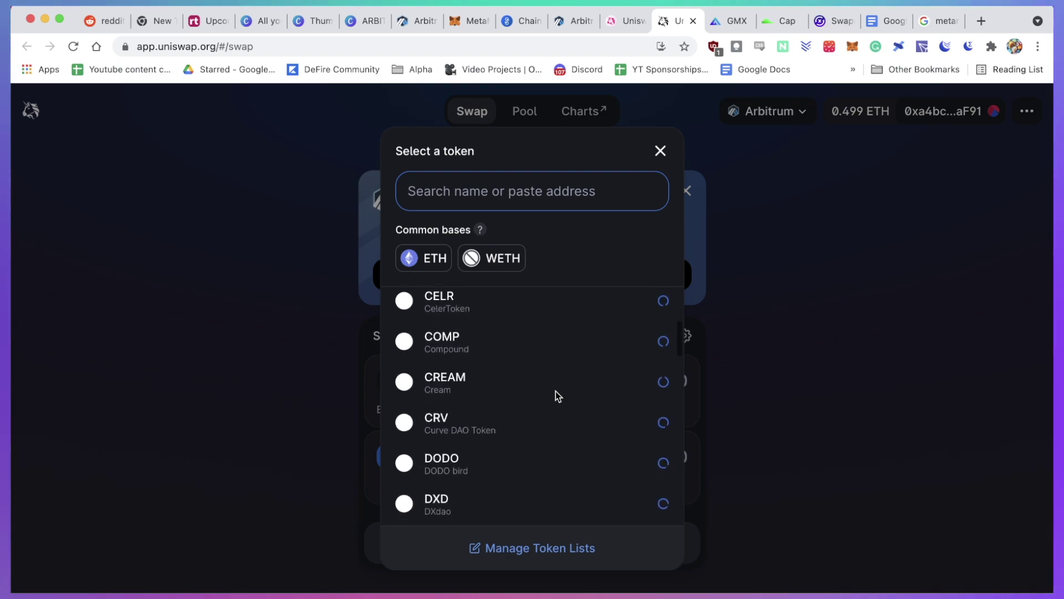
pyautogui.scroll(5, 556, 394)
pyautogui.click(497, 195)
pyautogui.write('u')
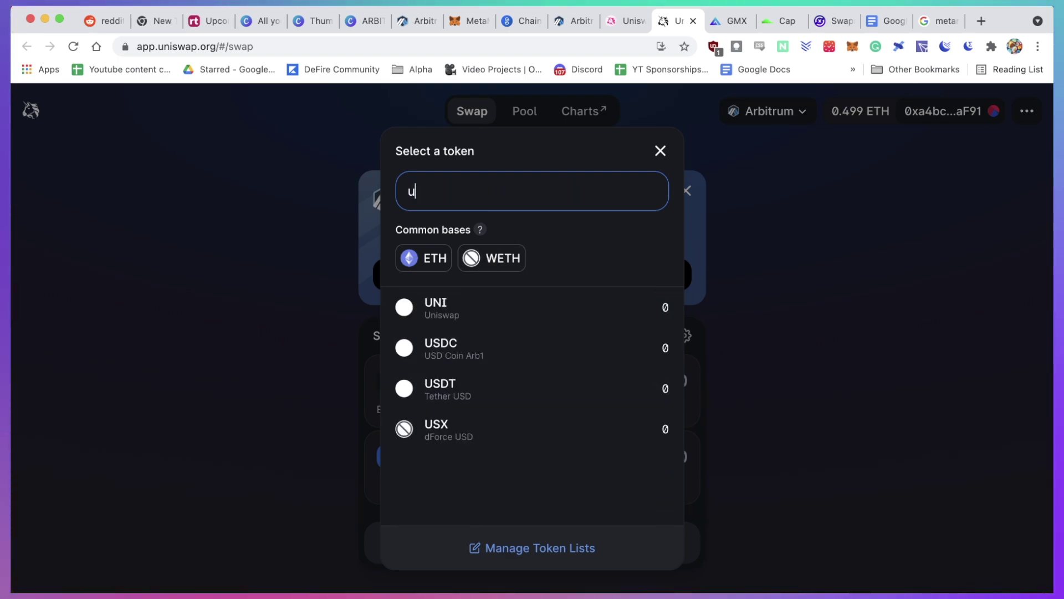
pyautogui.write('sdc')
pyautogui.click(508, 305)
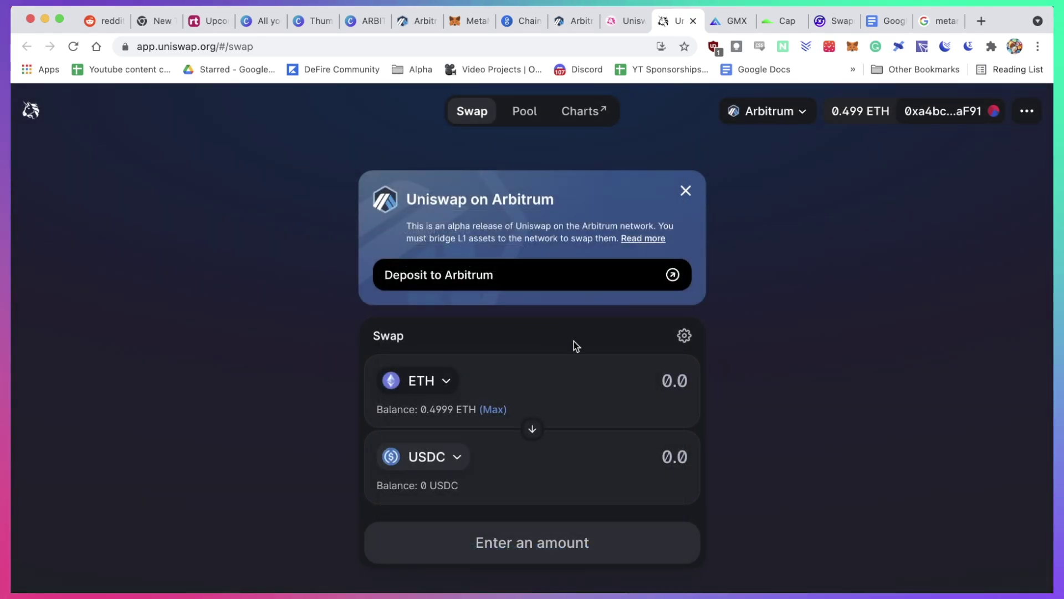
# Step: Scroll gmx.financial down to the networks section listing Binance Smart Chain and Arbitrum
pyautogui.click(729, 22)
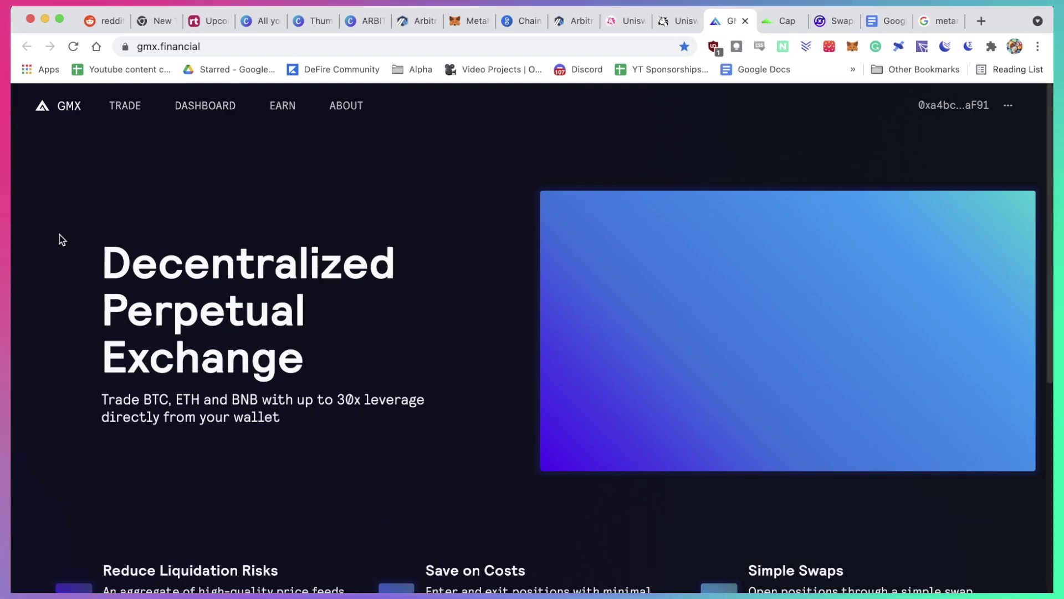
pyautogui.moveTo(146, 399); pyautogui.dragTo(421, 407)
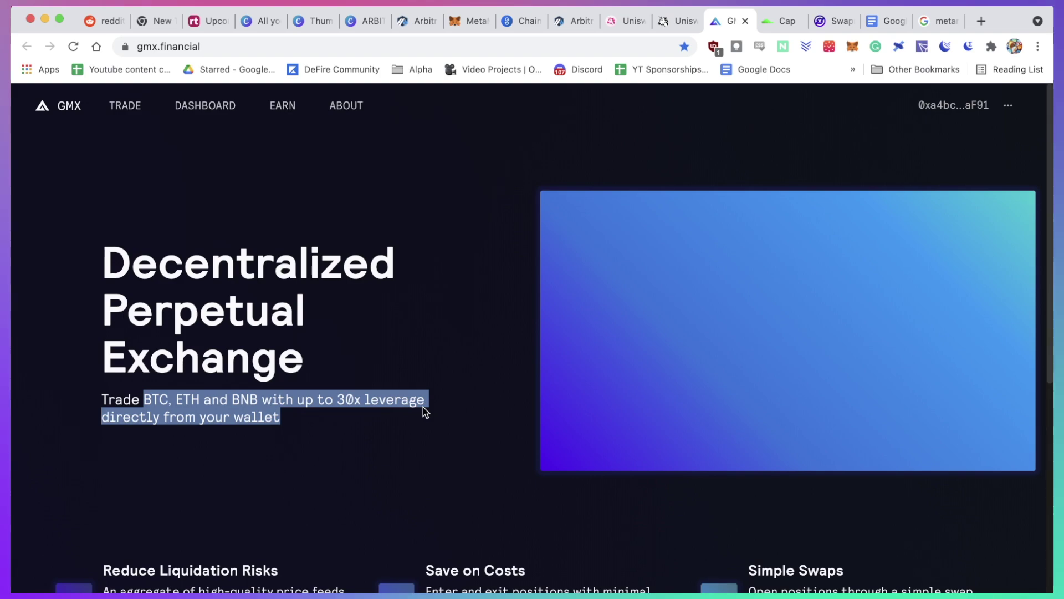
pyautogui.click(247, 416)
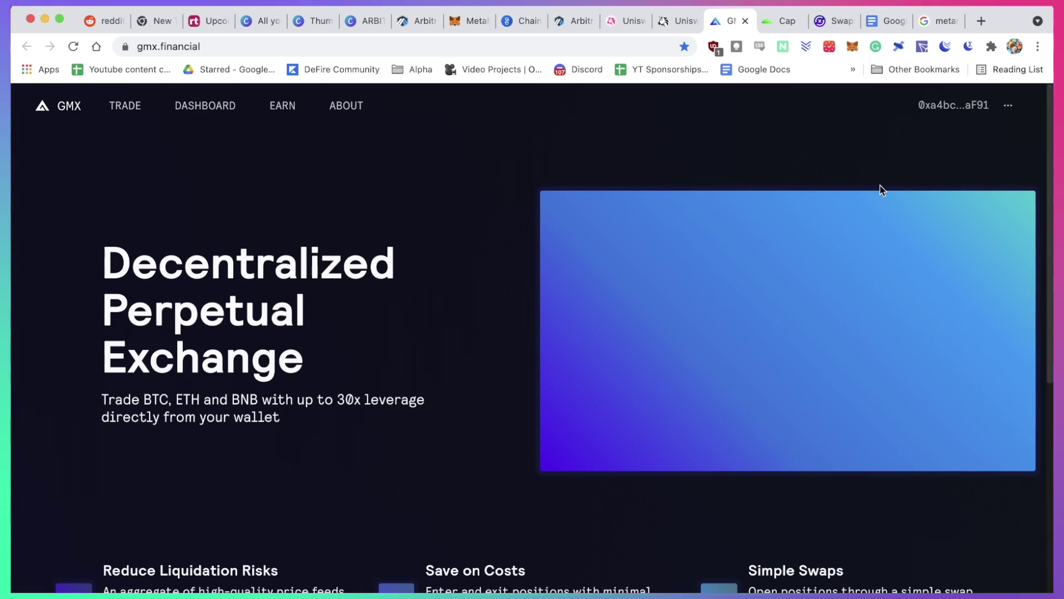
pyautogui.scroll(-8, 629, 302)
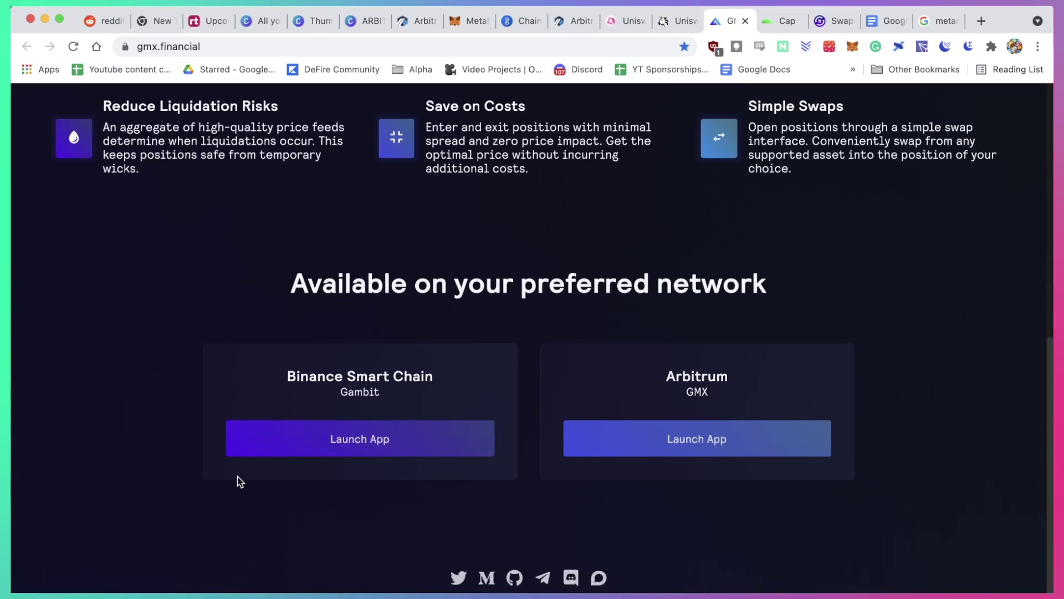
# Step: Launch GMX on Arbitrum and set the ETH/USD long leverage slider to 2.90x
pyautogui.click(704, 446)
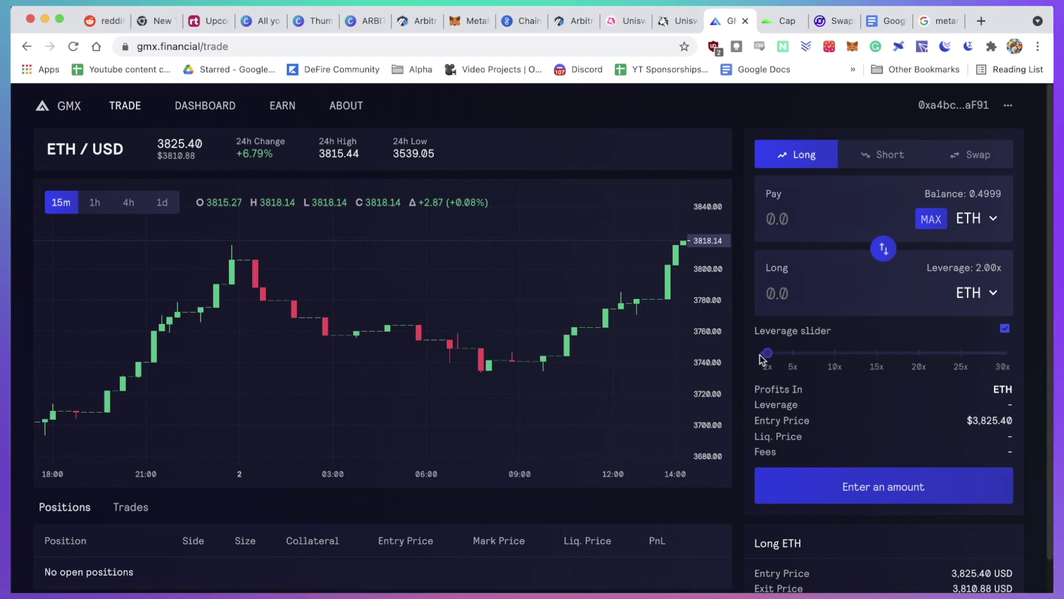
pyautogui.moveTo(767, 353); pyautogui.dragTo(1006, 352)
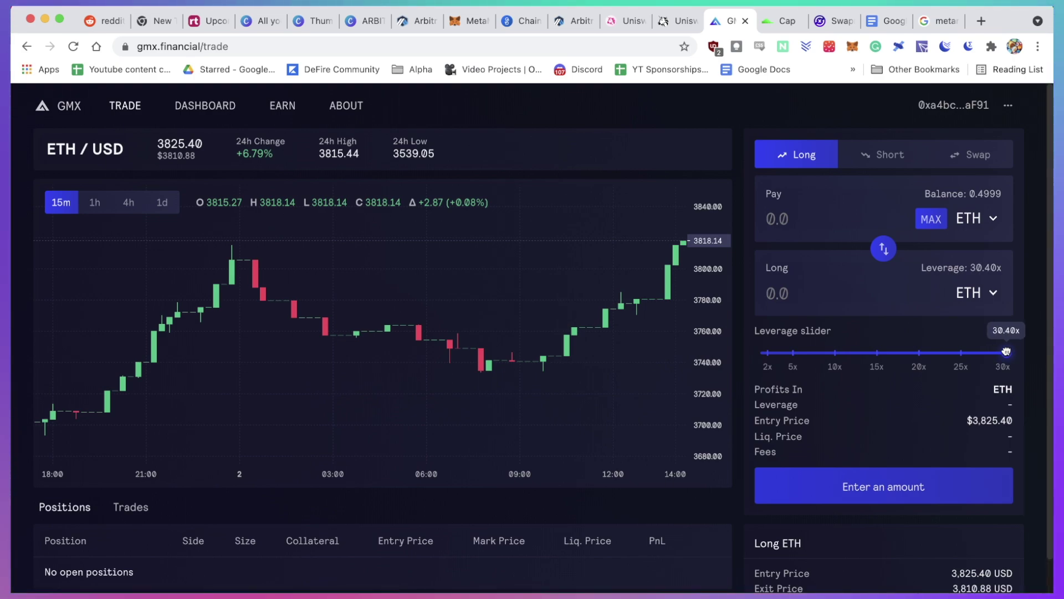
pyautogui.moveTo(1007, 352); pyautogui.dragTo(775, 352)
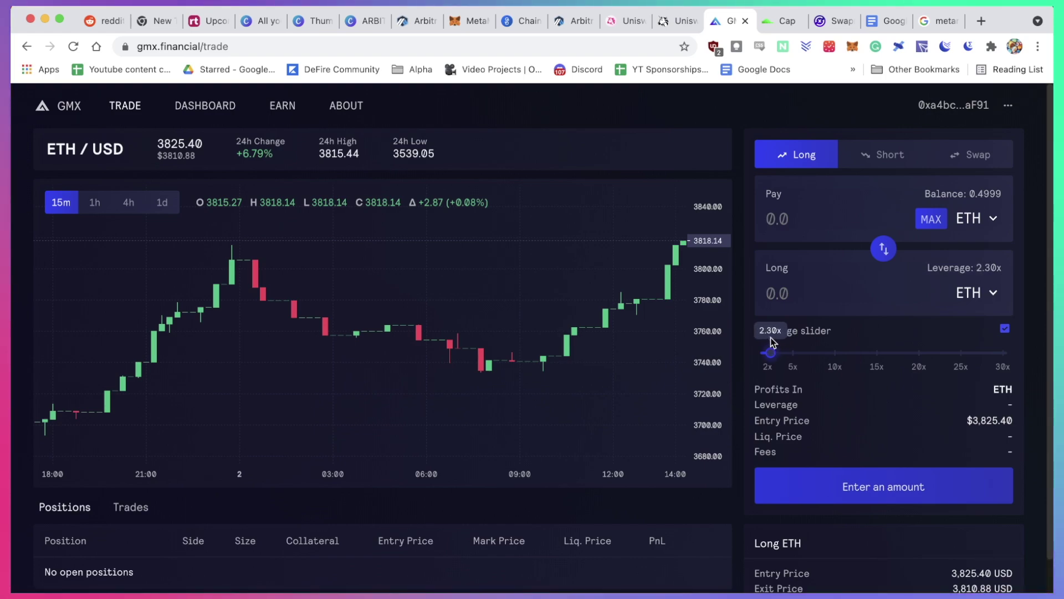
pyautogui.moveTo(771, 339)
pyautogui.mouseDown()
pyautogui.moveTo(795, 347)
pyautogui.moveTo(776, 349)
pyautogui.mouseUp()
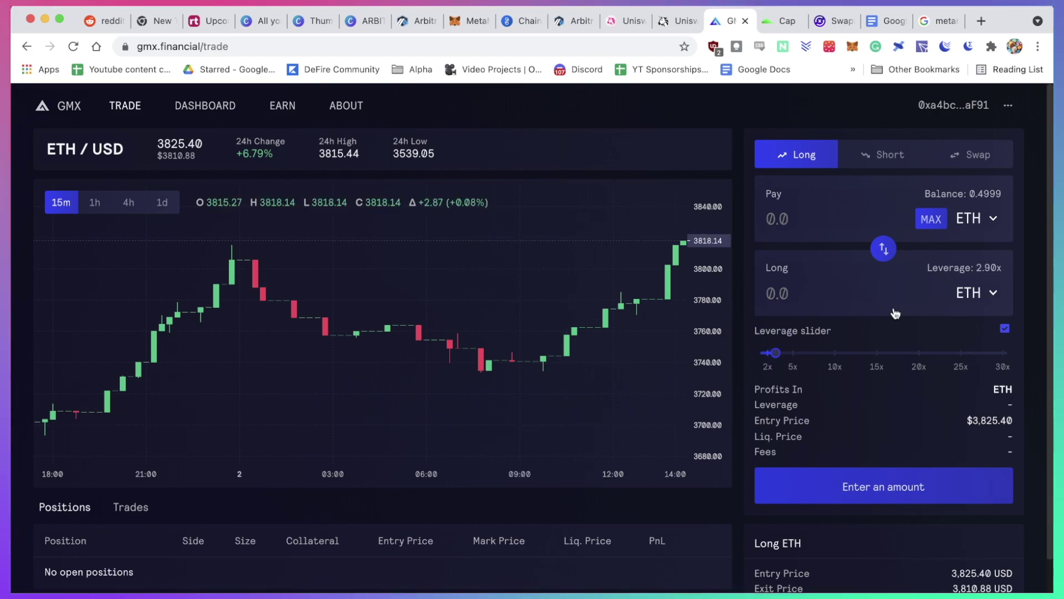
# Step: Try EUR-USD in Cap Finance's product picker, then settle on ETH-USD at 4x leverage
pyautogui.click(778, 29)
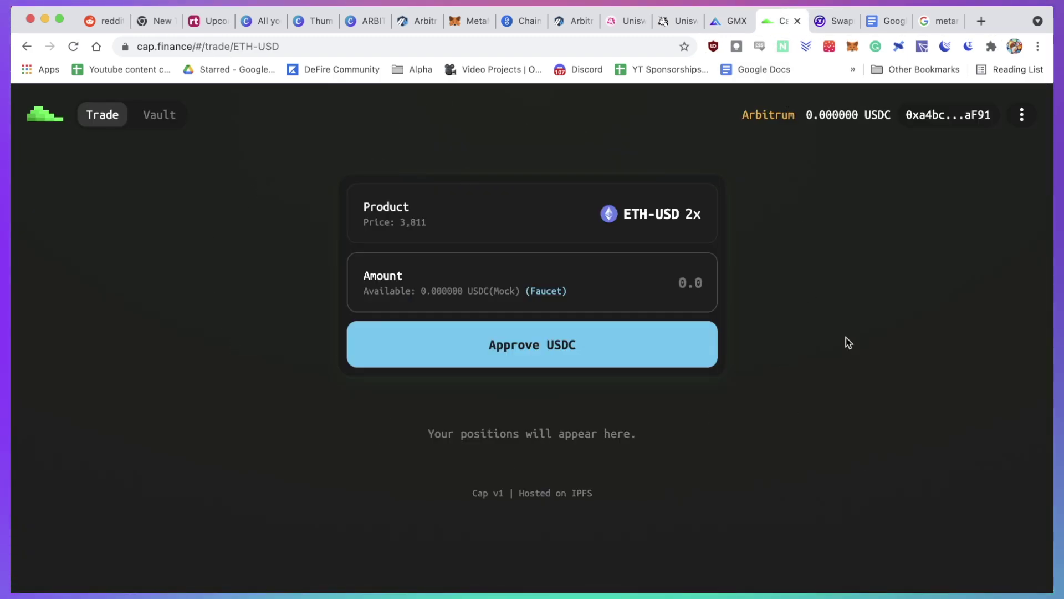
pyautogui.click(674, 220)
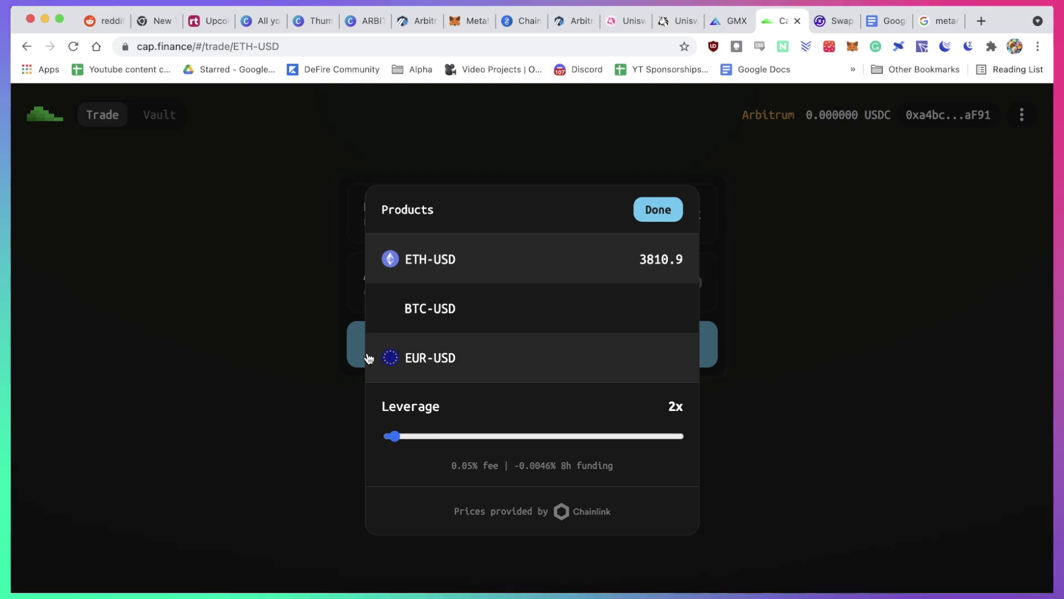
pyautogui.moveTo(396, 437); pyautogui.dragTo(562, 418)
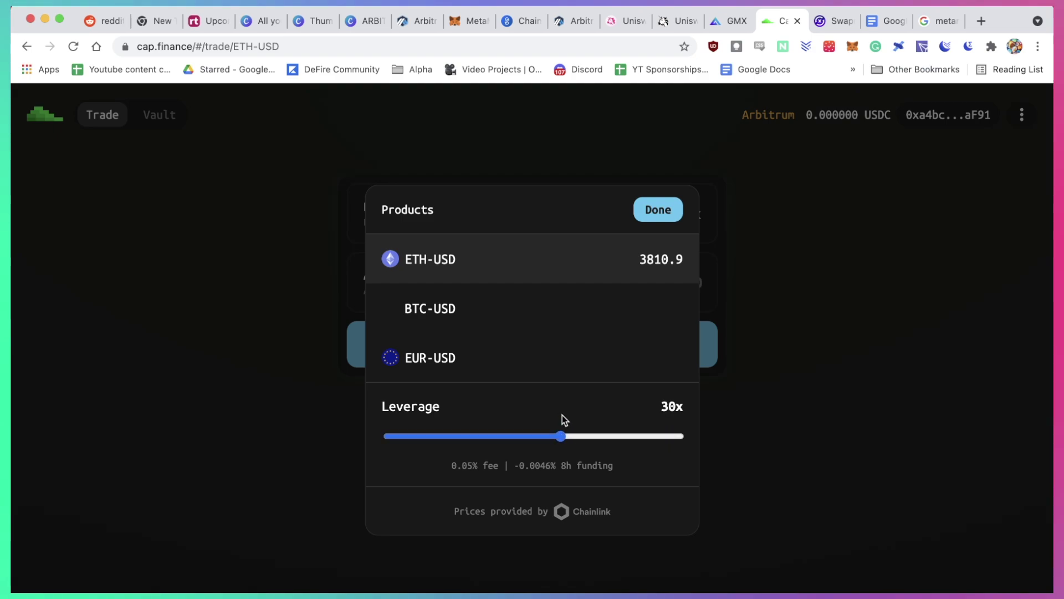
pyautogui.click(465, 358)
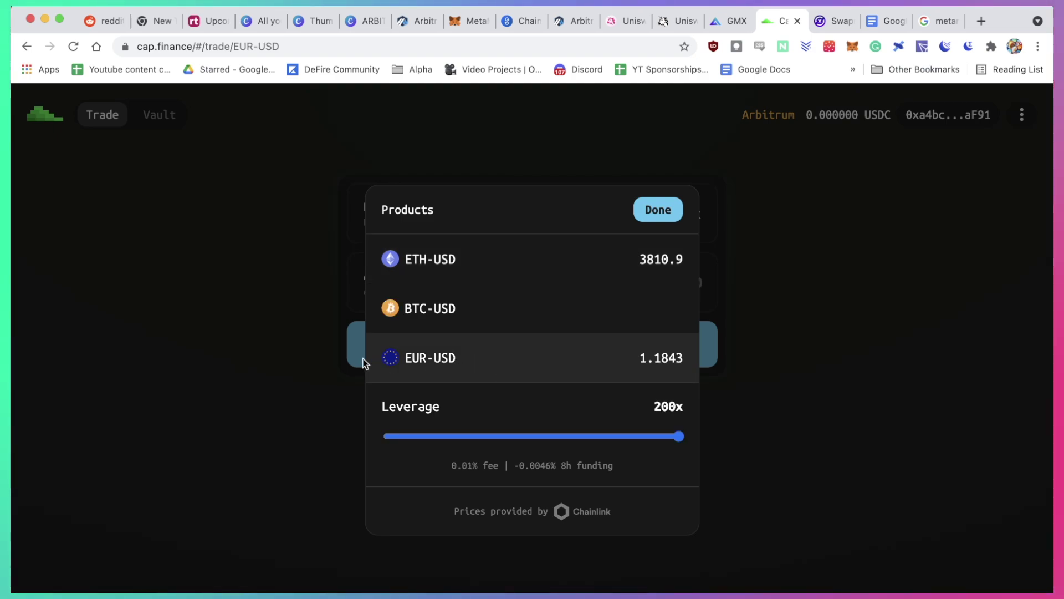
pyautogui.click(438, 267)
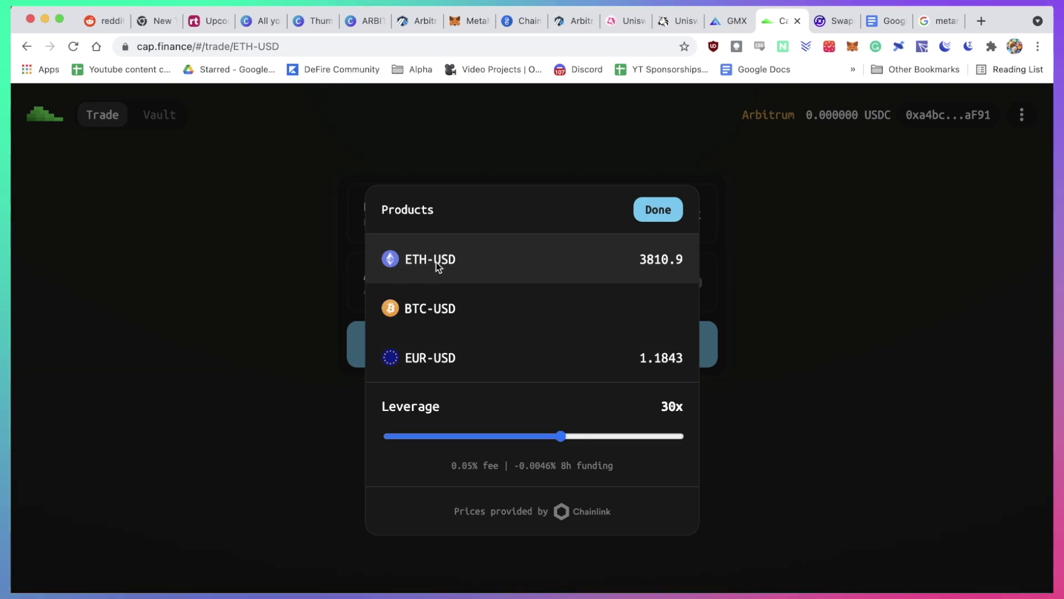
pyautogui.moveTo(562, 438); pyautogui.dragTo(404, 437)
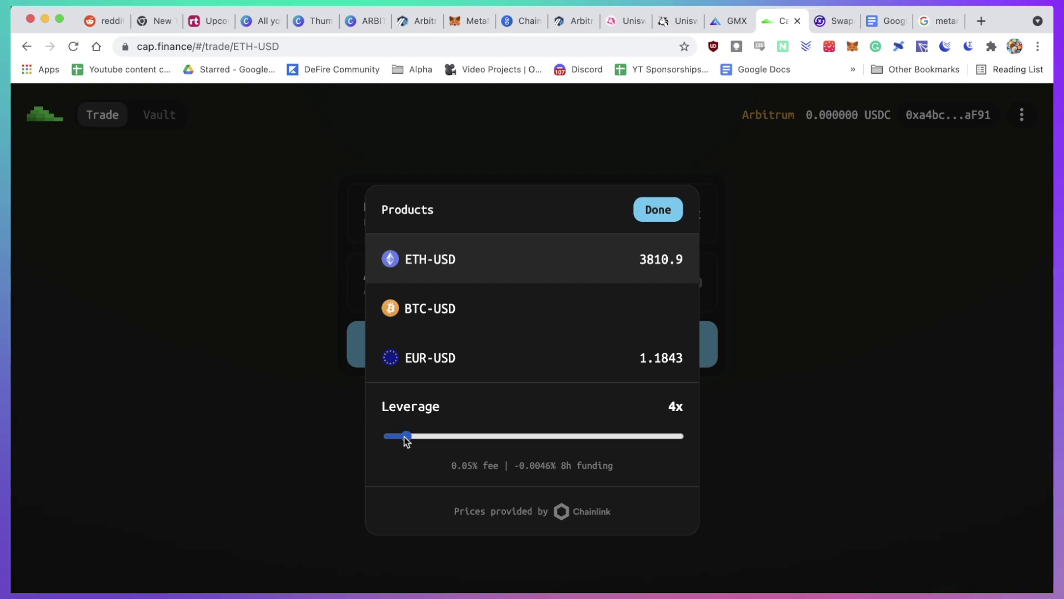
pyautogui.click(658, 209)
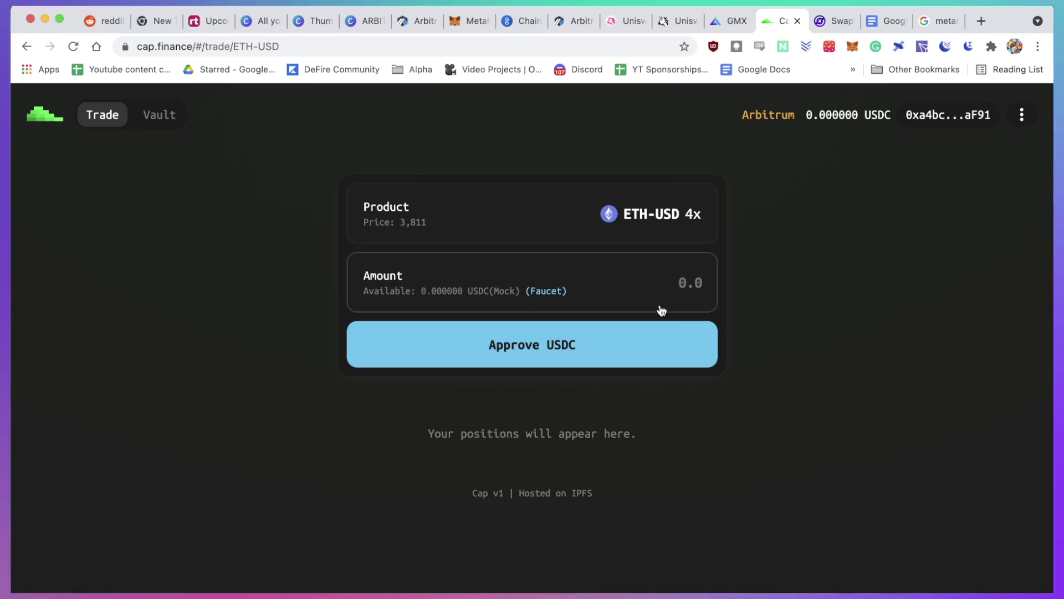
# Step: Enter 0.1 in Swapr's FROM field and open the token list for the TO side
pyautogui.hotkey('ctrl', 'Tab')
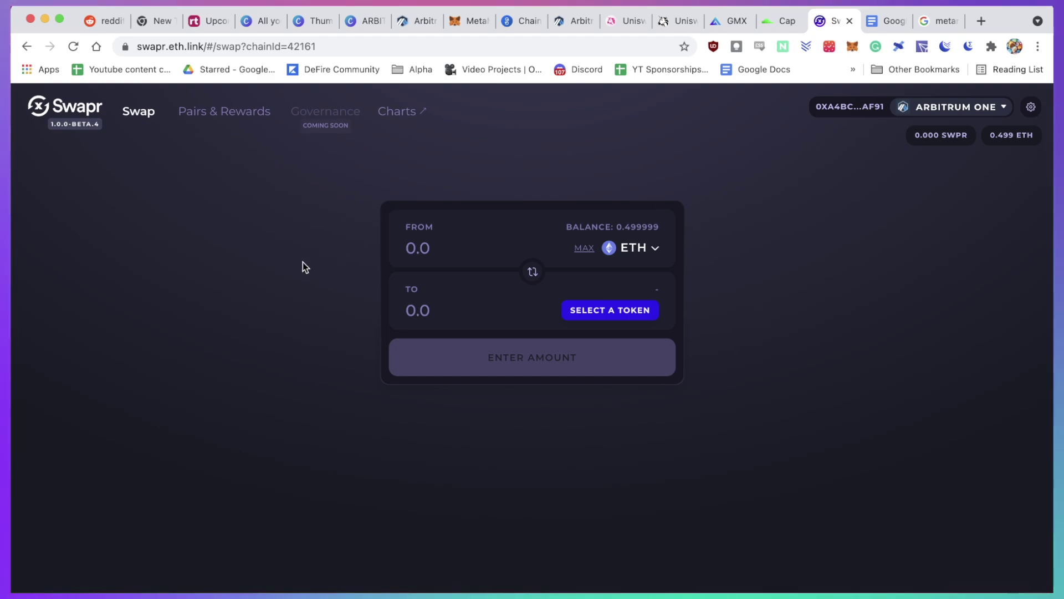
pyautogui.click(422, 247)
pyautogui.write('0.1')
pyautogui.moveTo(426, 247); pyautogui.dragTo(384, 248)
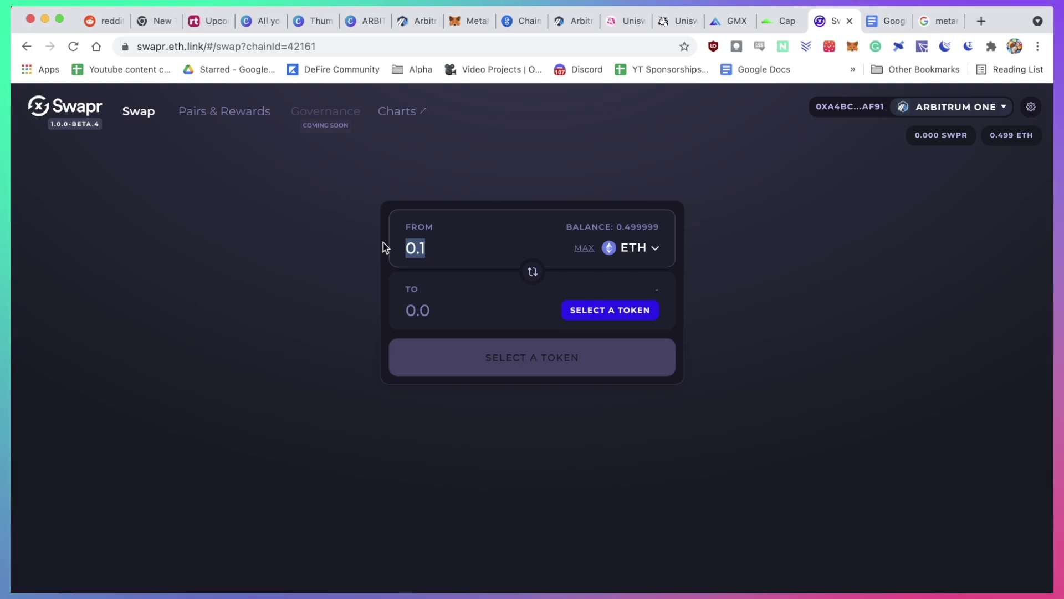
pyautogui.click(378, 363)
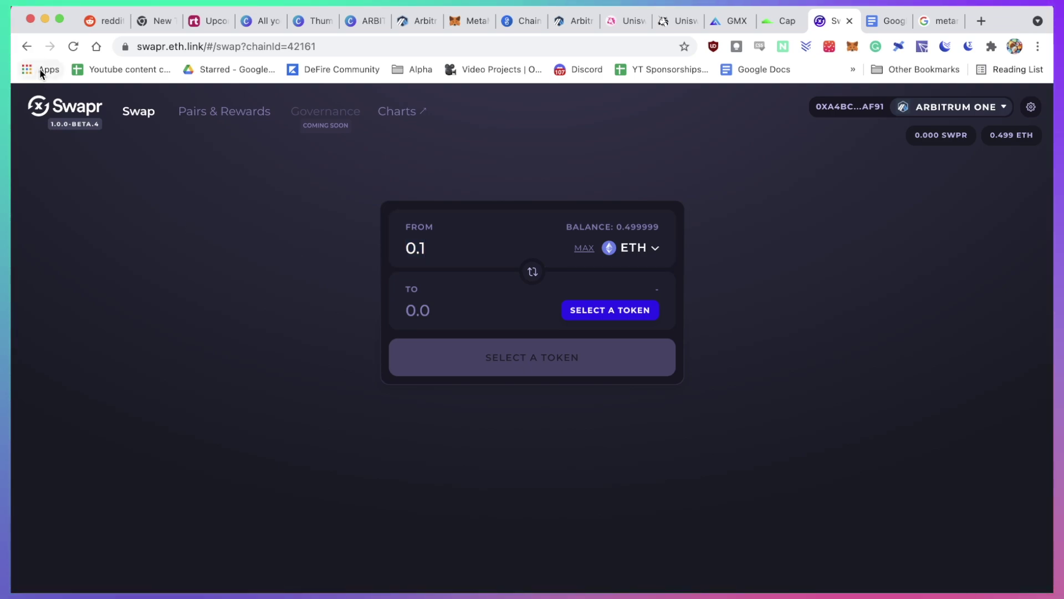
pyautogui.click(473, 249)
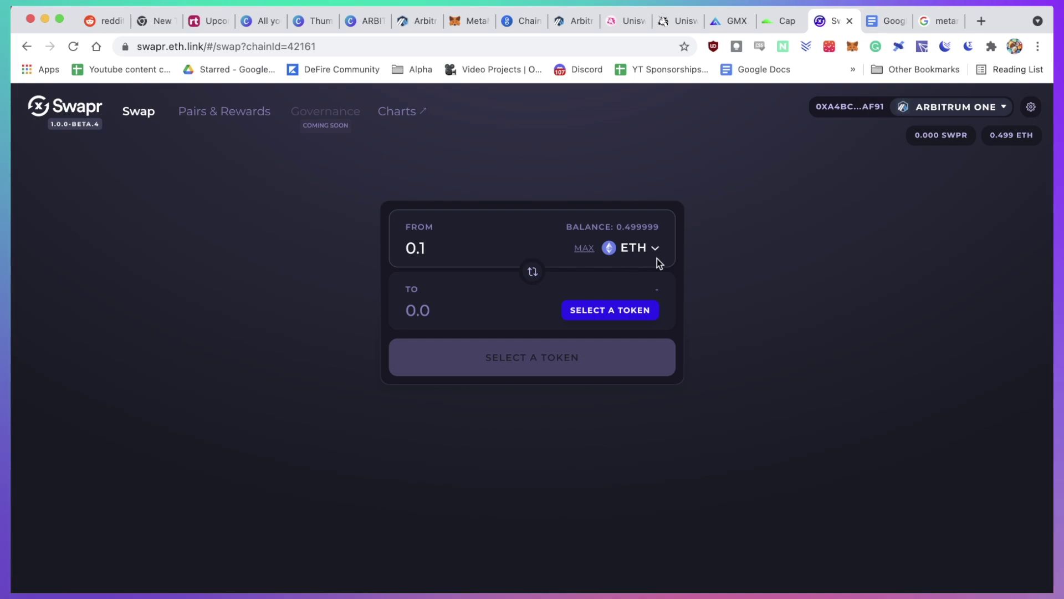
pyautogui.click(618, 317)
# Step: Choose USDC and confirm the 0.1 ETH swap in Swapr and MetaMask
pyautogui.click(472, 234)
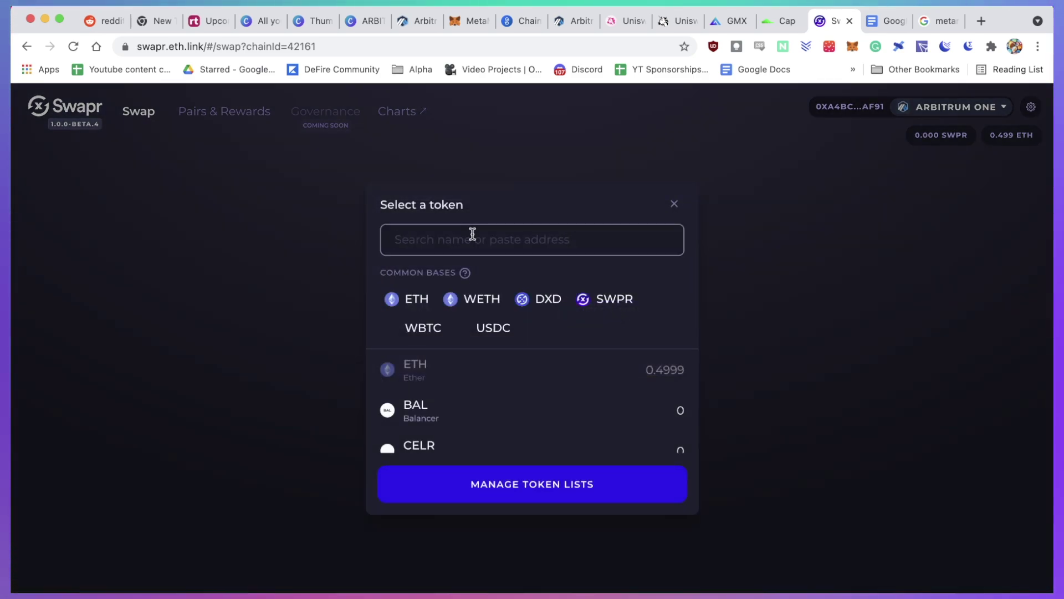
pyautogui.write('usdc')
pyautogui.press('Return')
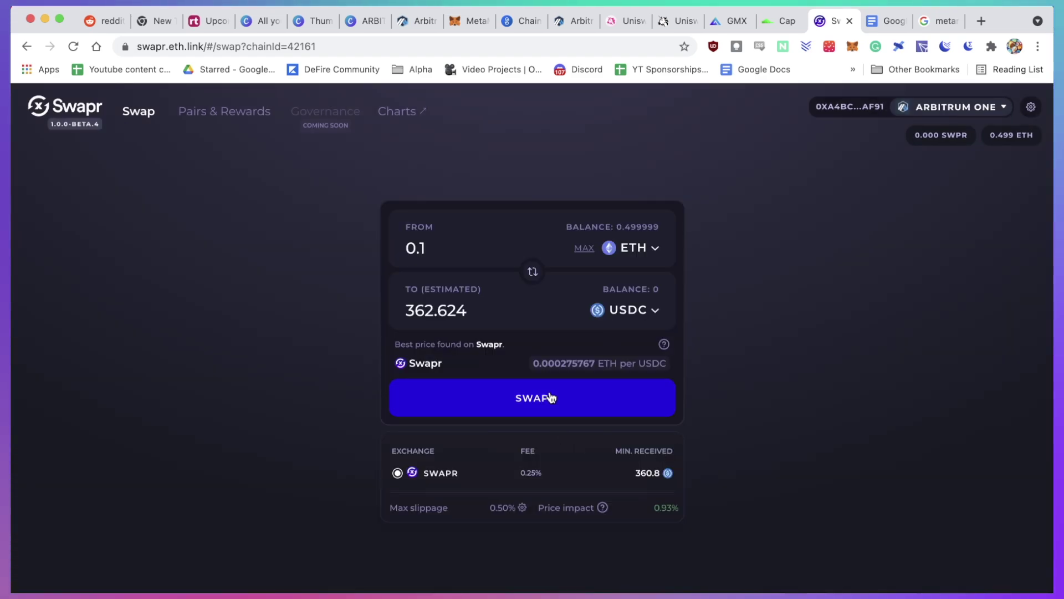
pyautogui.click(524, 403)
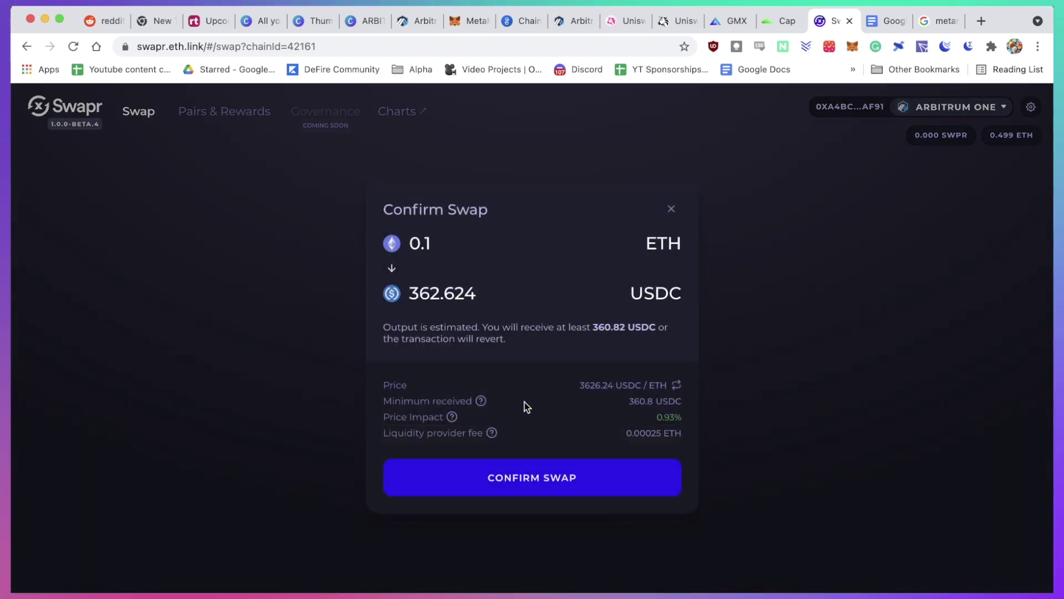
pyautogui.click(539, 475)
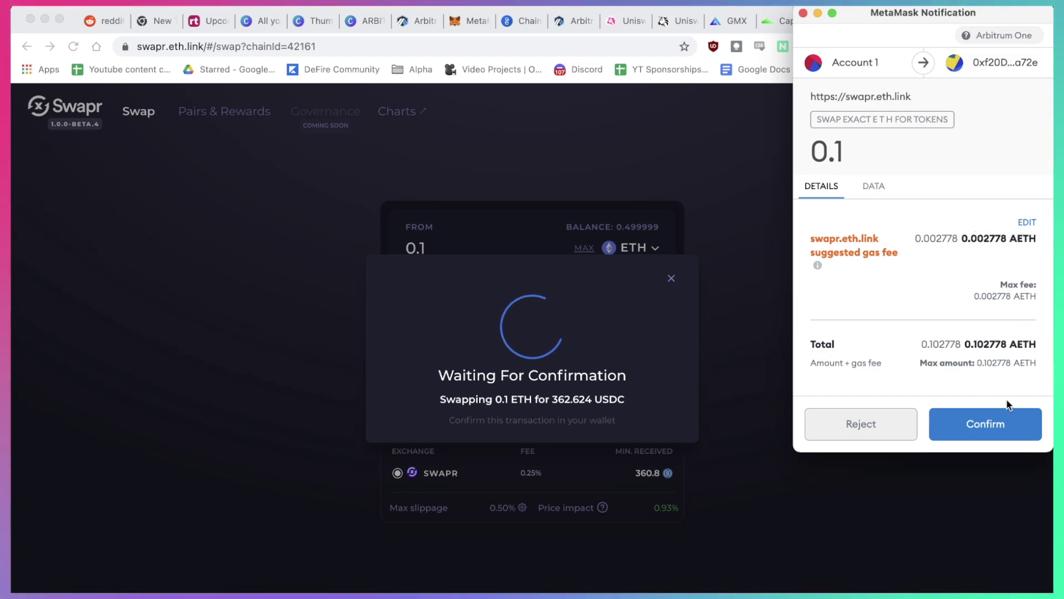
pyautogui.click(1000, 424)
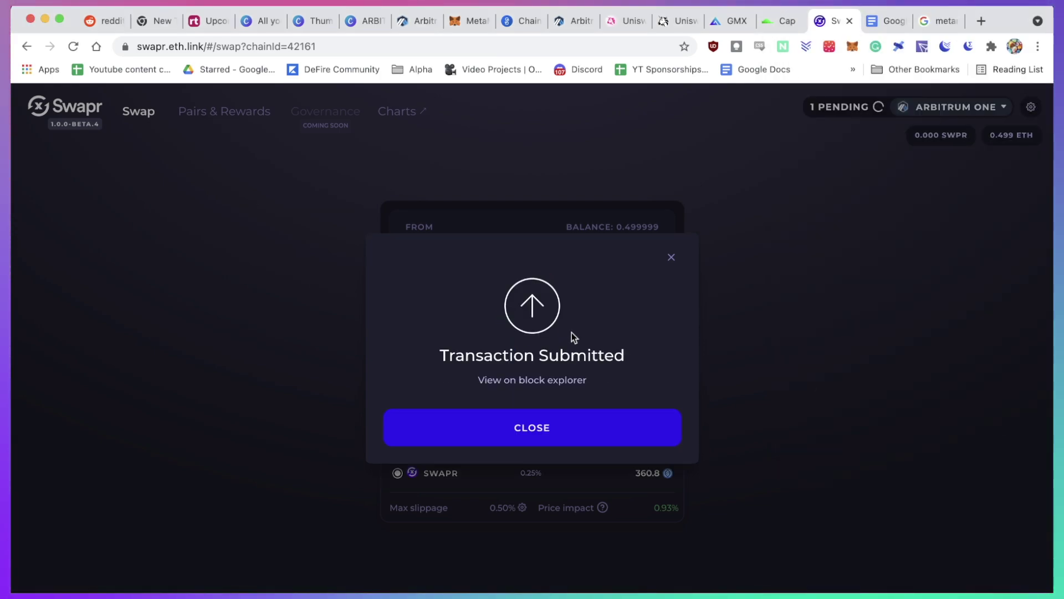
# Step: Open the completed transaction on the block explorer in a new tab
pyautogui.click(553, 433)
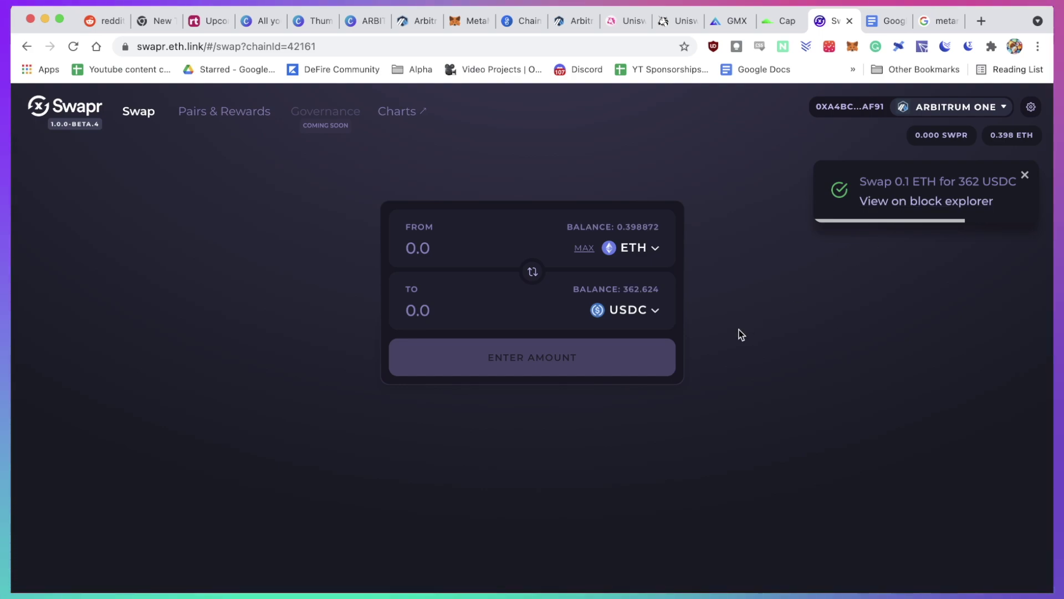
pyautogui.rightClick(896, 203)
pyautogui.click(855, 209)
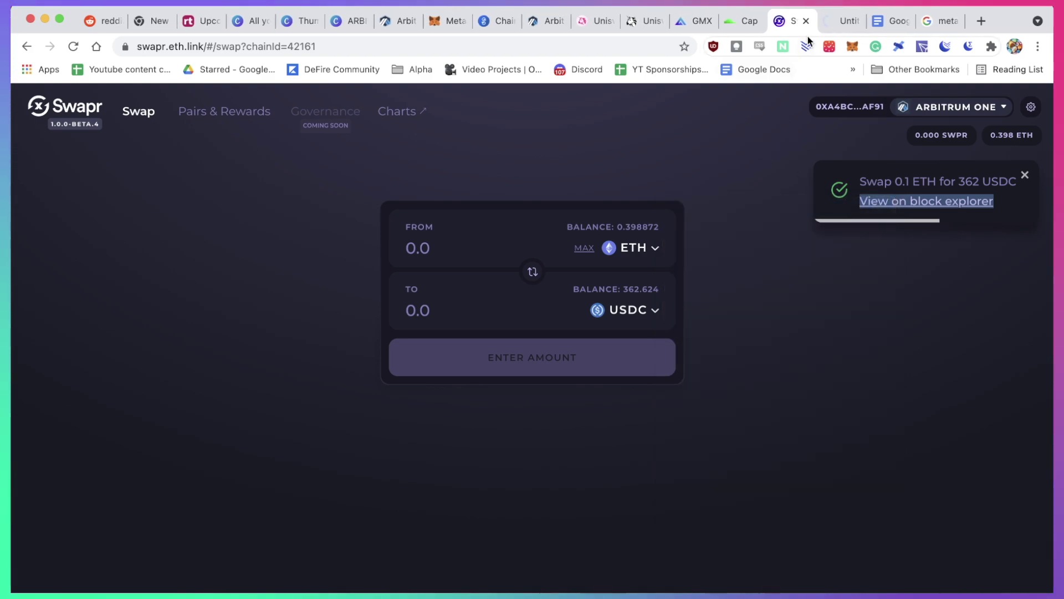
# Step: Review the transaction details on Arbitrum Explorer: Success, 0.1 eth, block 256651, 4.3072 USD fees
pyautogui.click(841, 24)
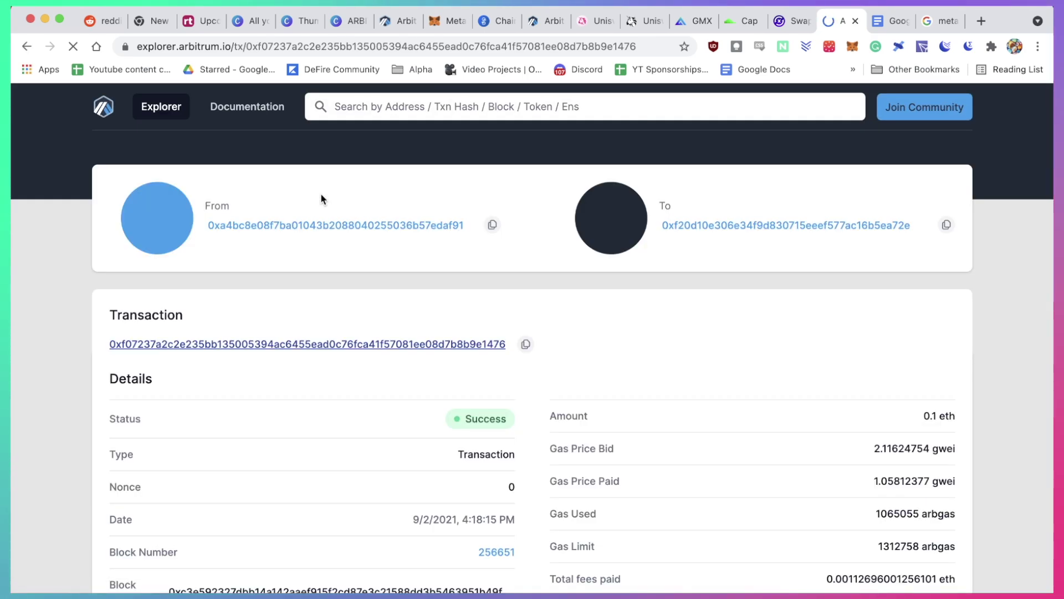
pyautogui.scroll(-3, 407, 449)
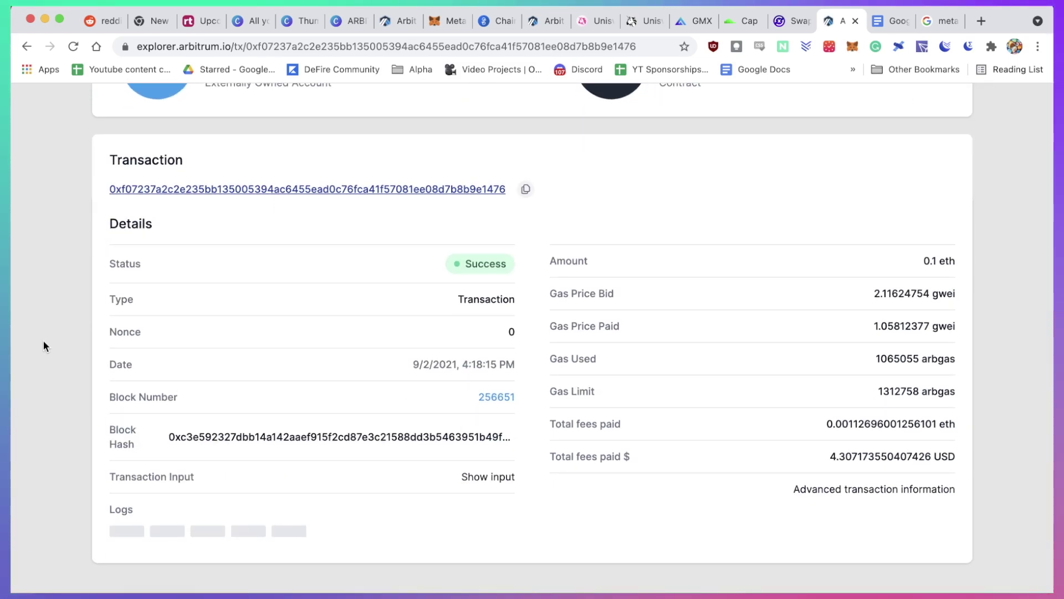
pyautogui.moveTo(777, 471)
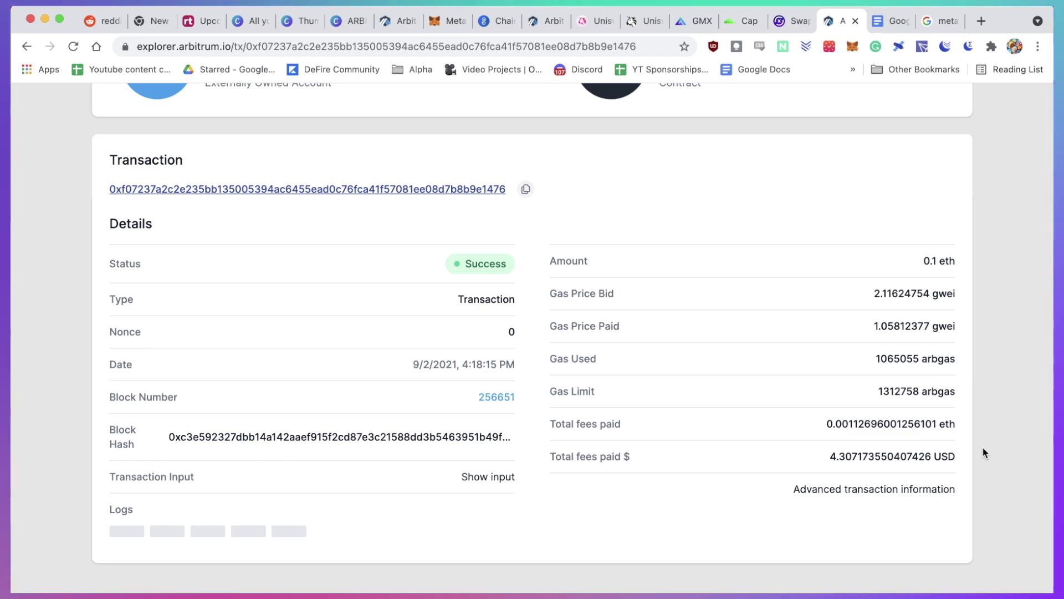
pyautogui.scroll(1, 993, 220)
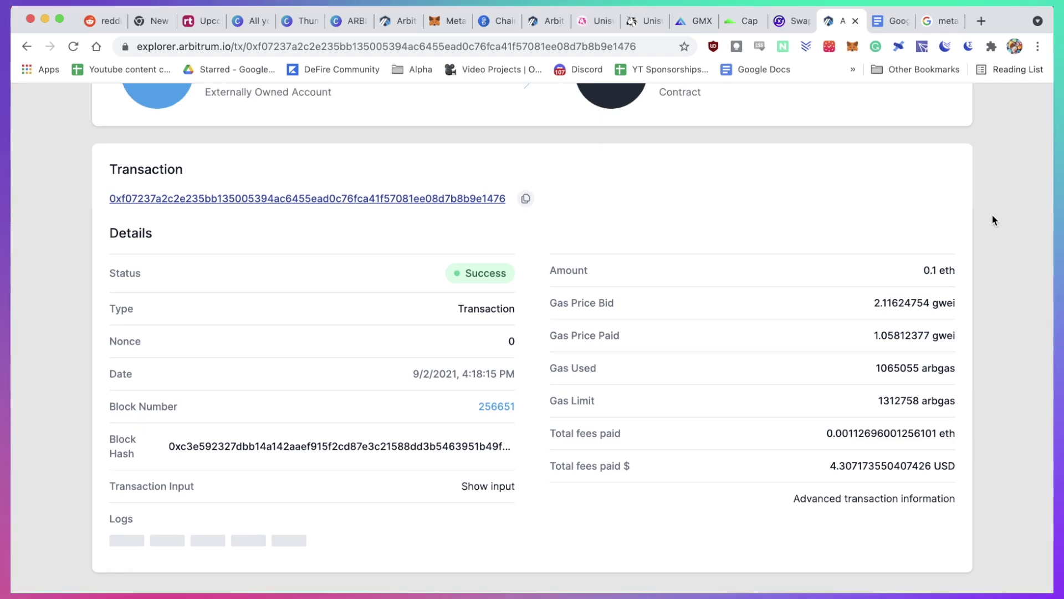